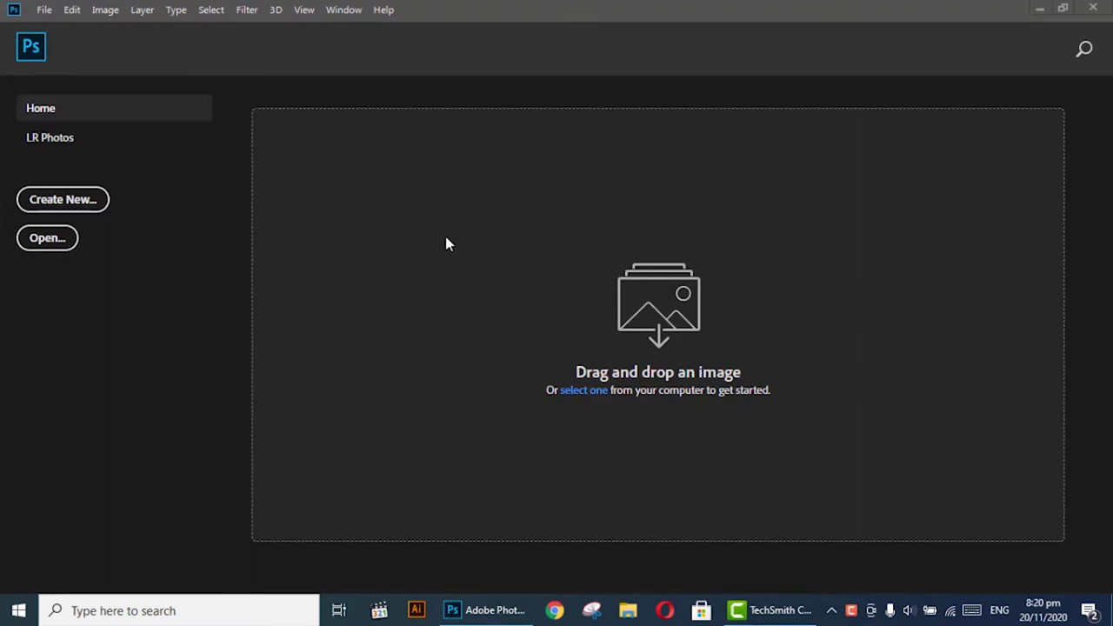
Set up a new document at 3.5 × 2 inches, 300 ppi, in CMYK colour mode.
{"action": "left_click", "coordinate": [44, 9]}
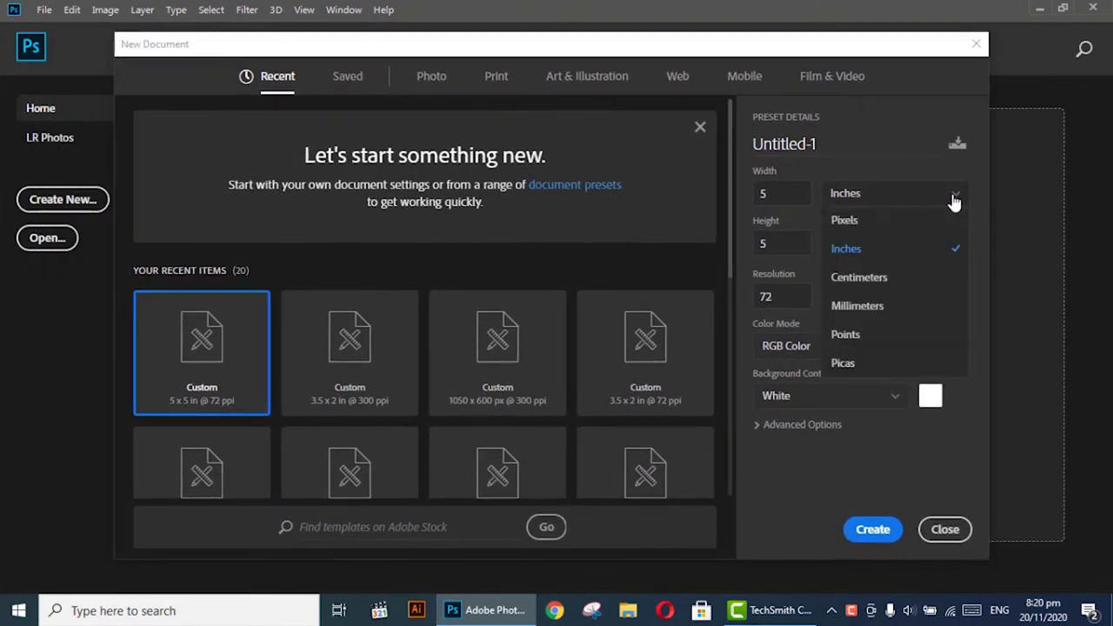
{"action": "left_click", "coordinate": [865, 247]}
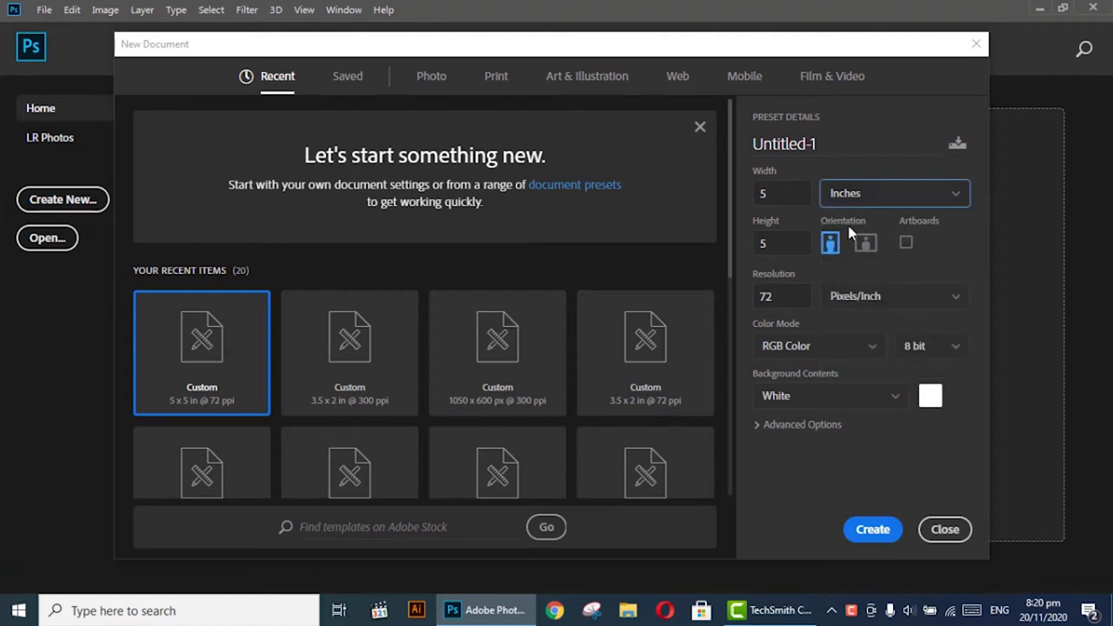
{"action": "left_click", "coordinate": [788, 194]}
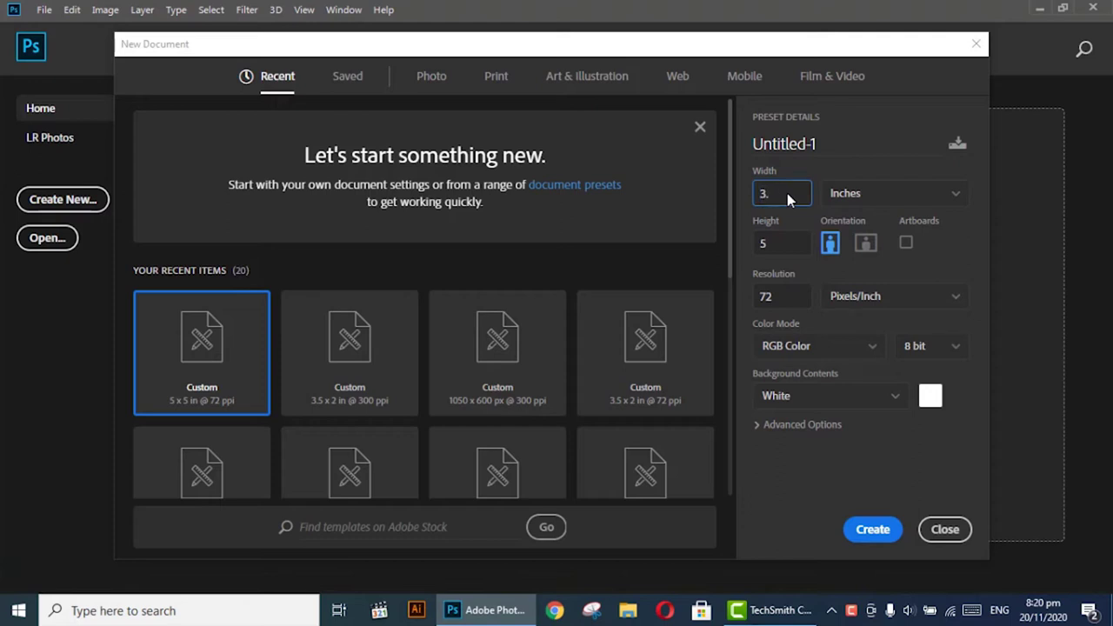
{"action": "left_click", "coordinate": [786, 245]}
{"action": "type", "text": "2"}
{"action": "left_click", "coordinate": [782, 296]}
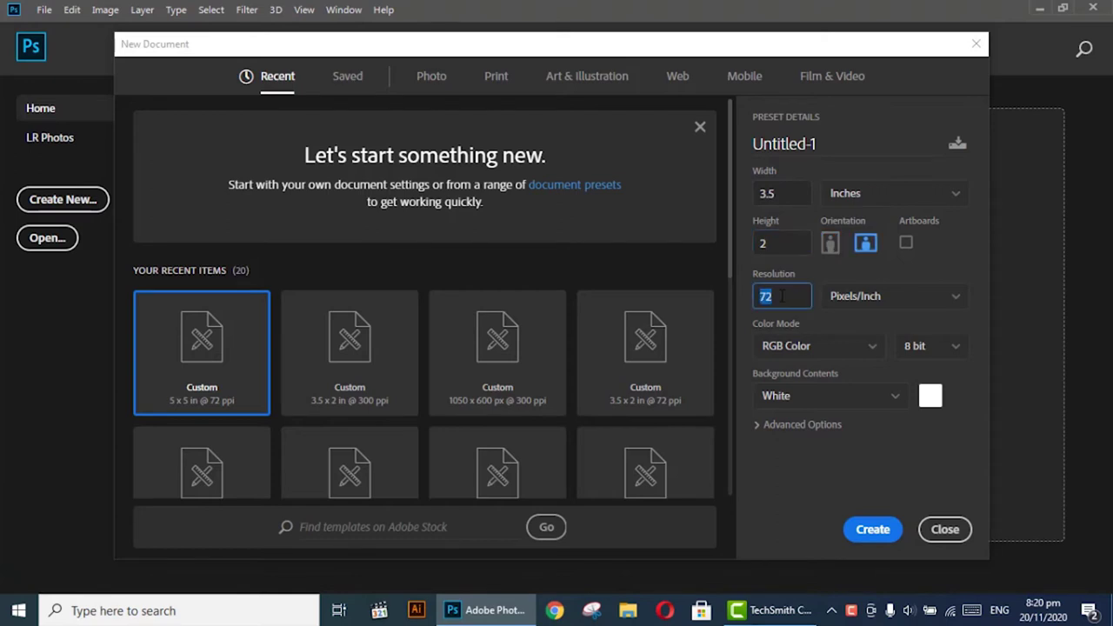
{"action": "type", "text": "30"}
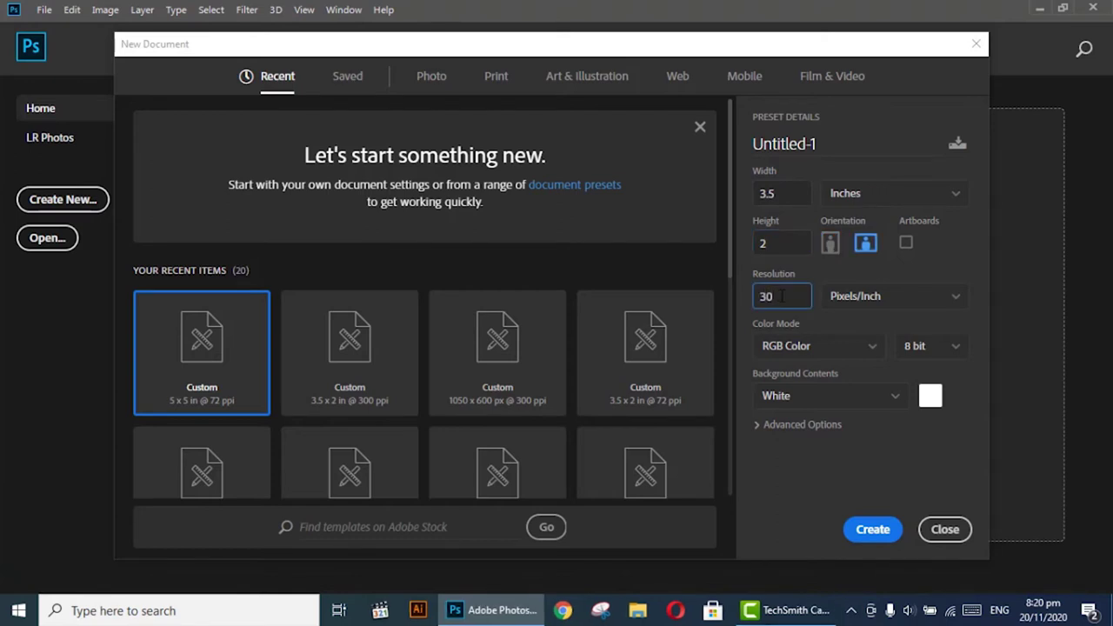
{"action": "type", "text": "0"}
{"action": "left_click", "coordinate": [870, 350]}
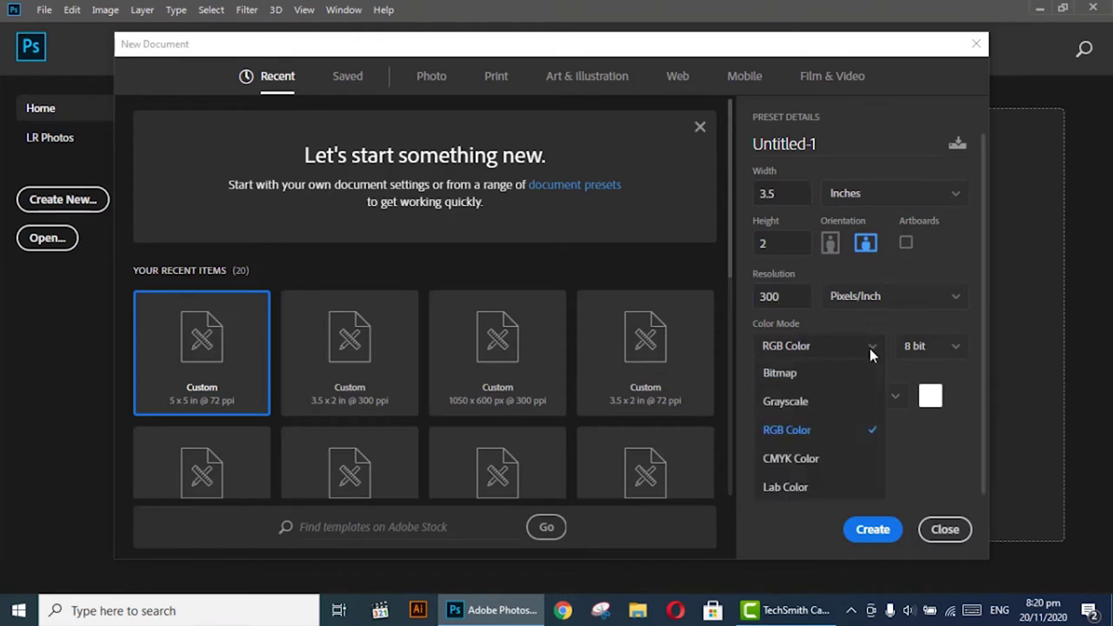
{"action": "left_click", "coordinate": [785, 470]}
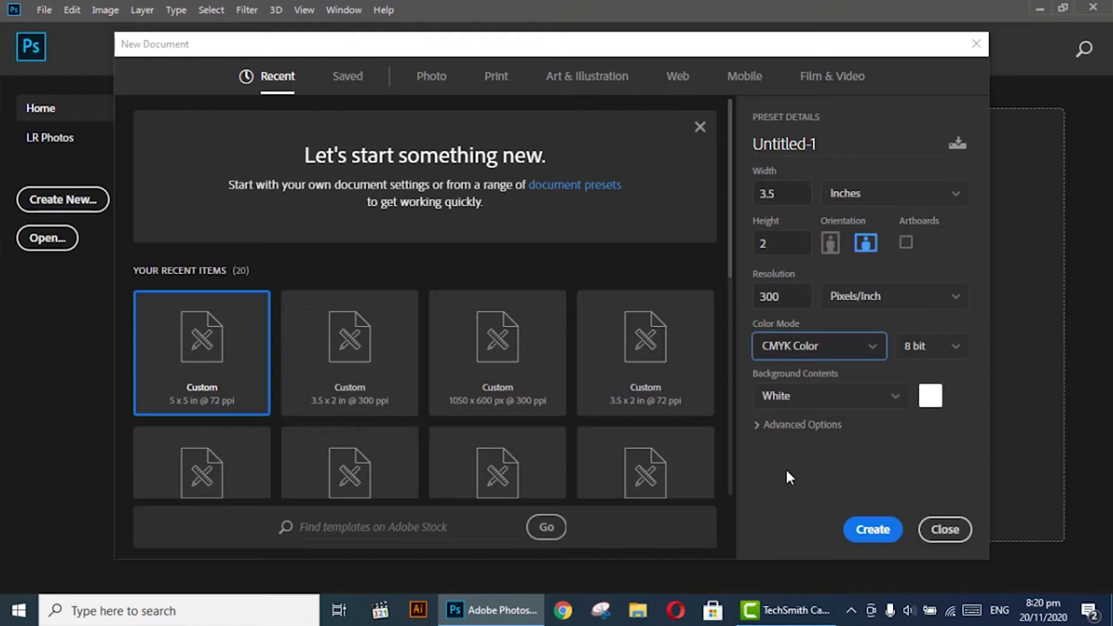
Name the new document 'Business Card Back' and create it.
{"action": "left_click", "coordinate": [840, 143]}
{"action": "double_click", "coordinate": [839, 144]}
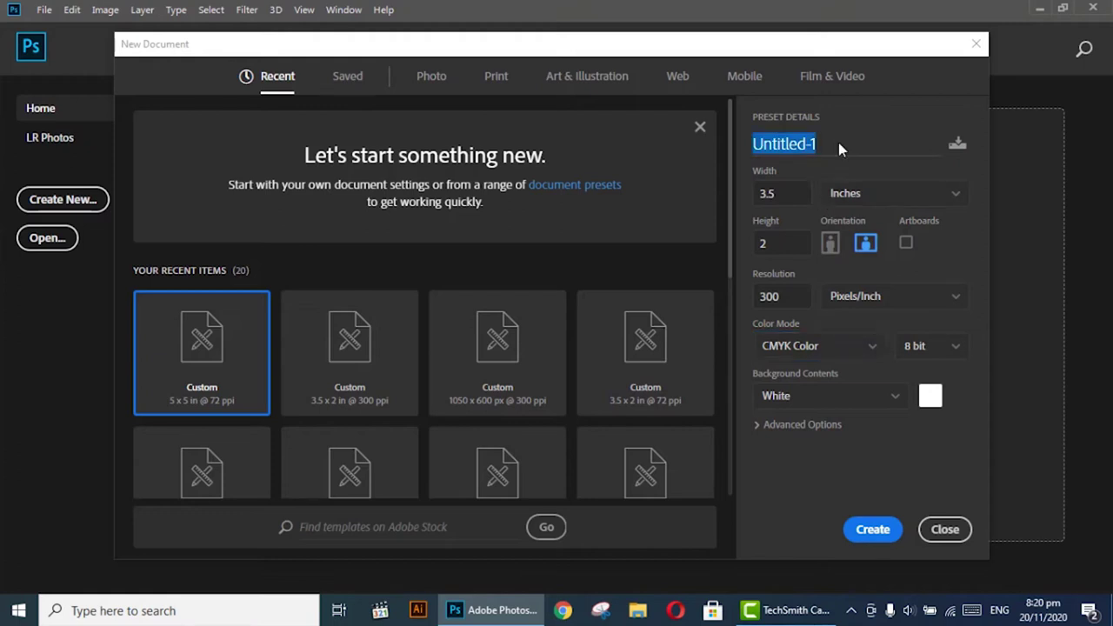
{"action": "type", "text": "Bus"}
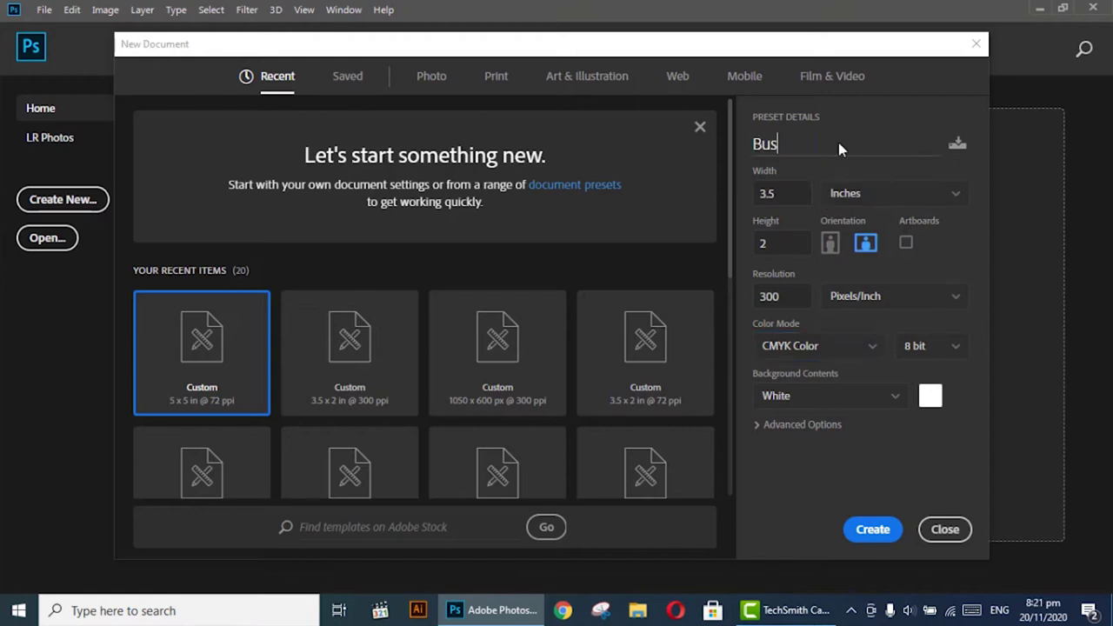
{"action": "type", "text": "iness Card Back"}
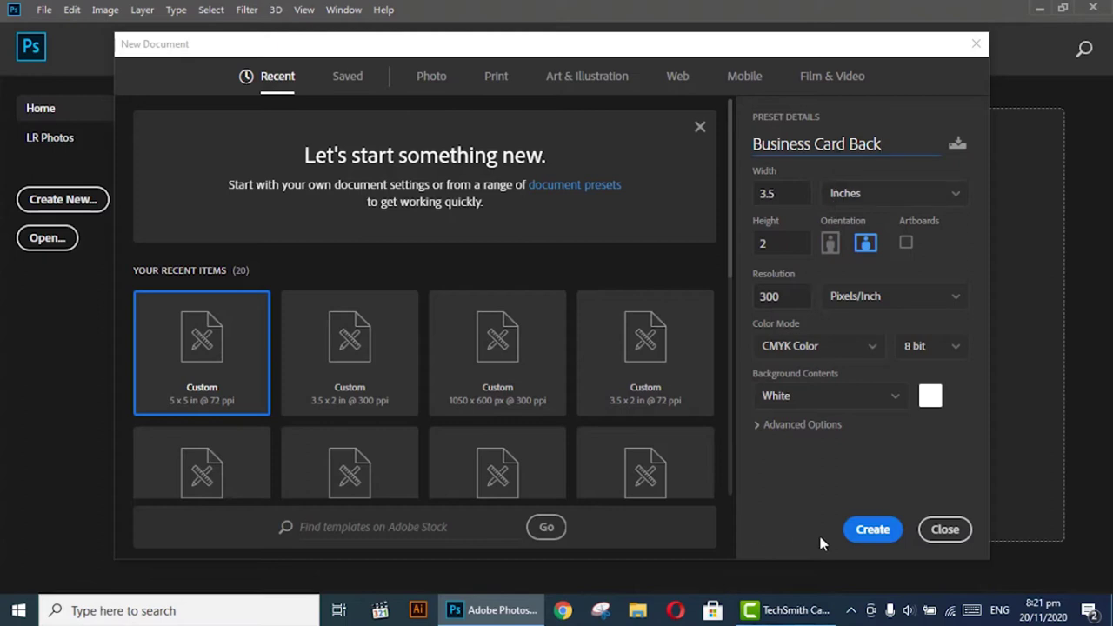
{"action": "left_click", "coordinate": [872, 530]}
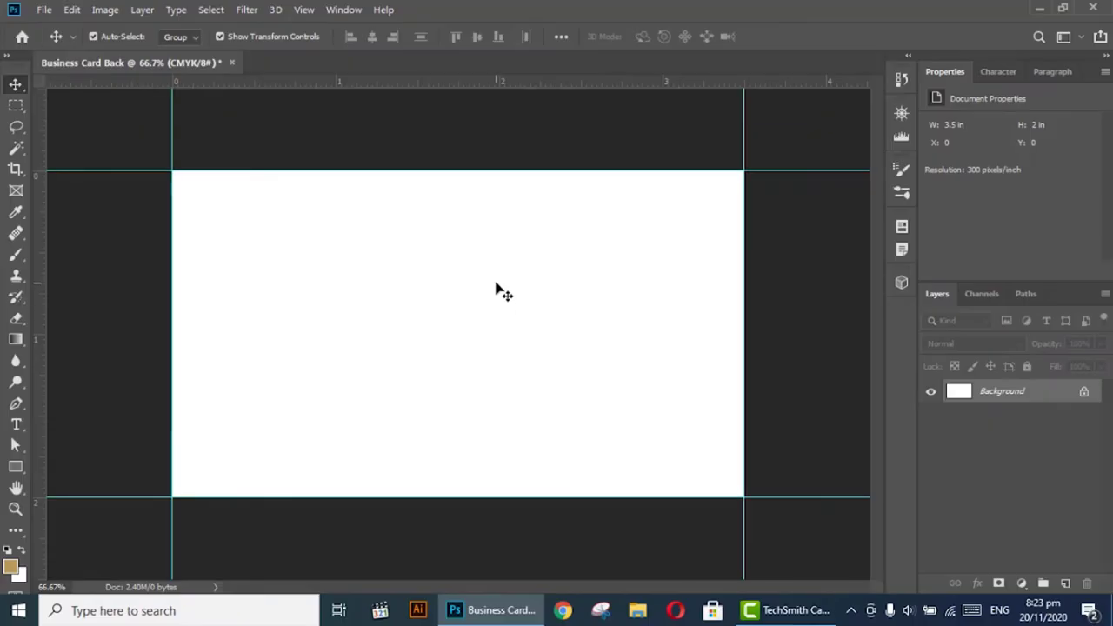
Switch to full-screen view with the menu bar and pan the card left.
{"action": "key", "text": "f"}
{"action": "left_click_drag", "start_coordinate": [527, 328], "coordinate": [455, 323]}
Add a relative 0.25 in to canvas width and height, making it 3.75 × 2.25 in.
{"action": "left_click", "coordinate": [100, 9]}
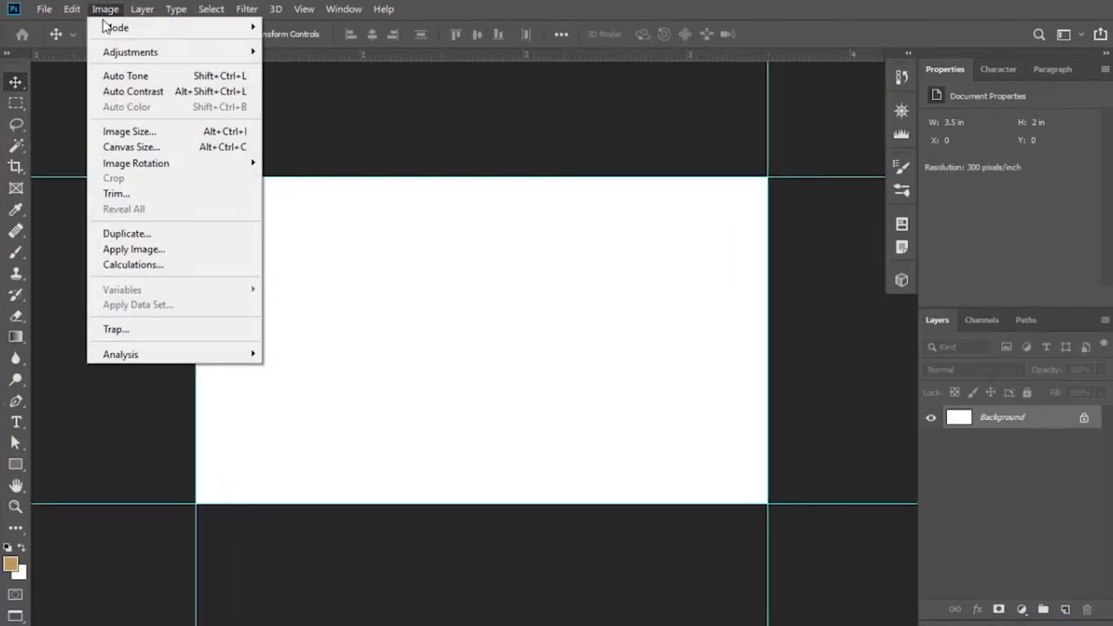
{"action": "mouse_move", "coordinate": [104, 27]}
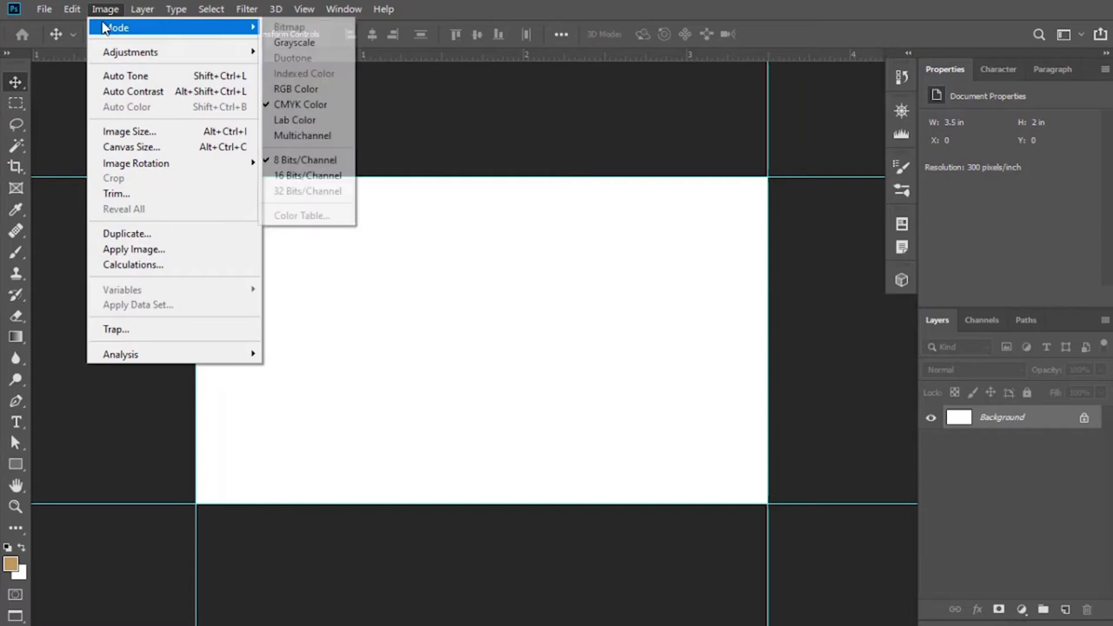
{"action": "left_click", "coordinate": [150, 147]}
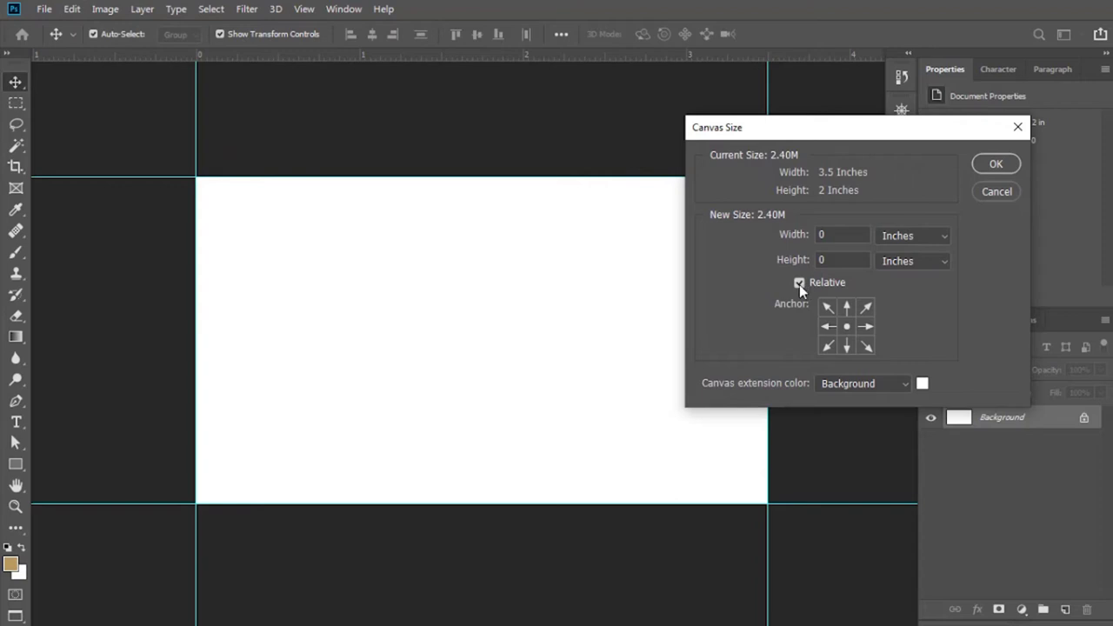
{"action": "left_click", "coordinate": [799, 283]}
{"action": "left_click", "coordinate": [798, 285]}
{"action": "left_click", "coordinate": [803, 239]}
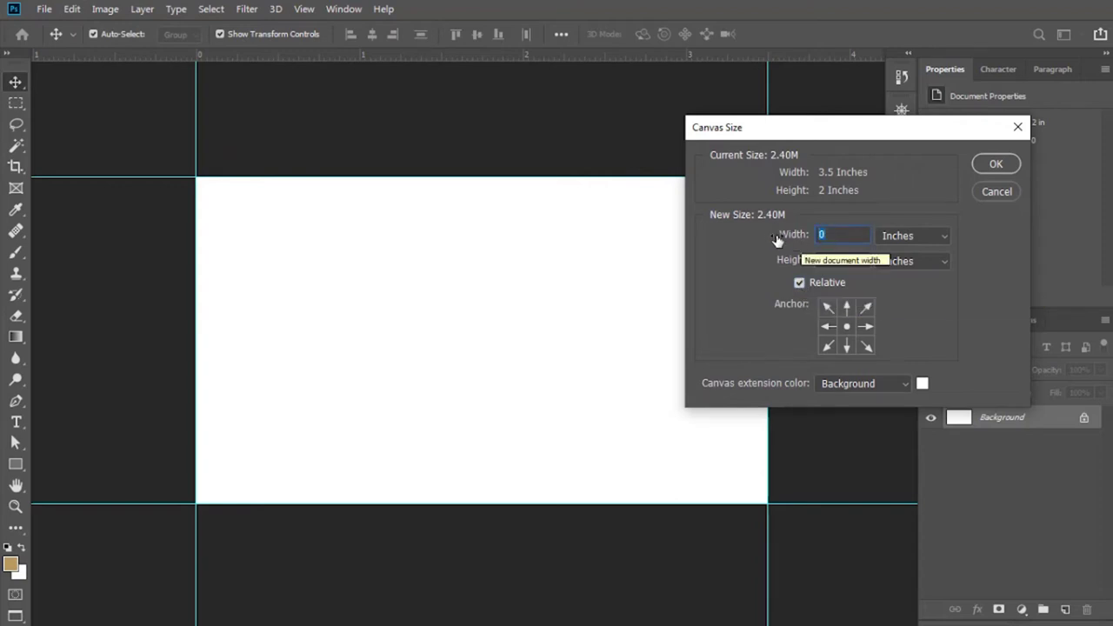
{"action": "key", "text": "Right"}
{"action": "type", "text": ".25"}
{"action": "key", "text": "Tab"}
{"action": "type", "text": "0.25"}
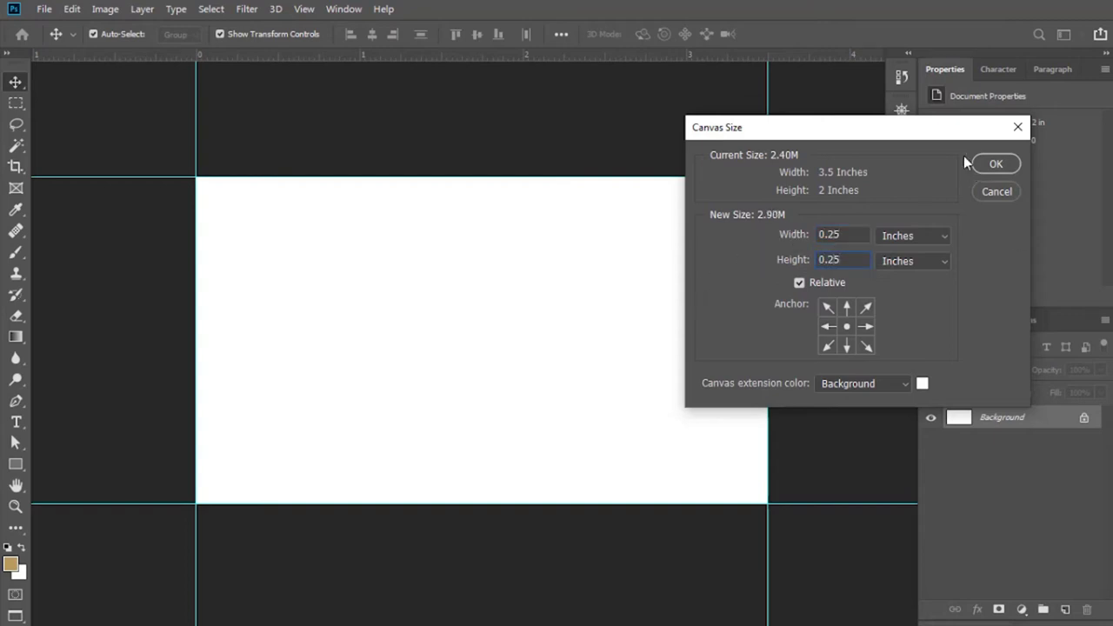
{"action": "left_click", "coordinate": [991, 163]}
{"action": "left_click_drag", "start_coordinate": [713, 295], "coordinate": [638, 293]}
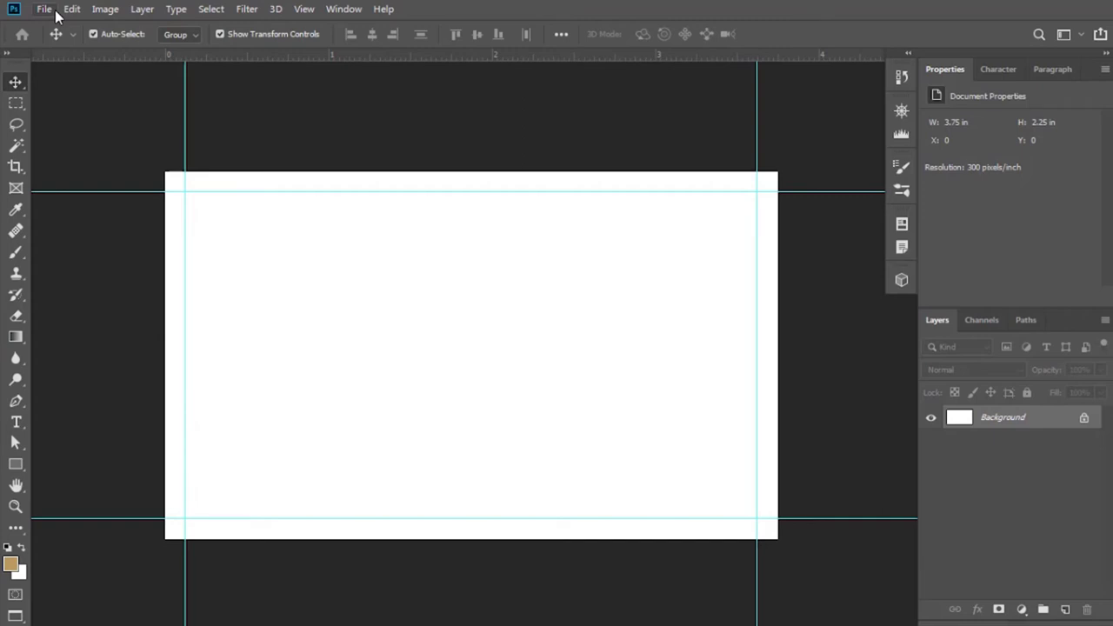
Embed the Logo image on the card and scale it down in the centre.
{"action": "left_click", "coordinate": [46, 10]}
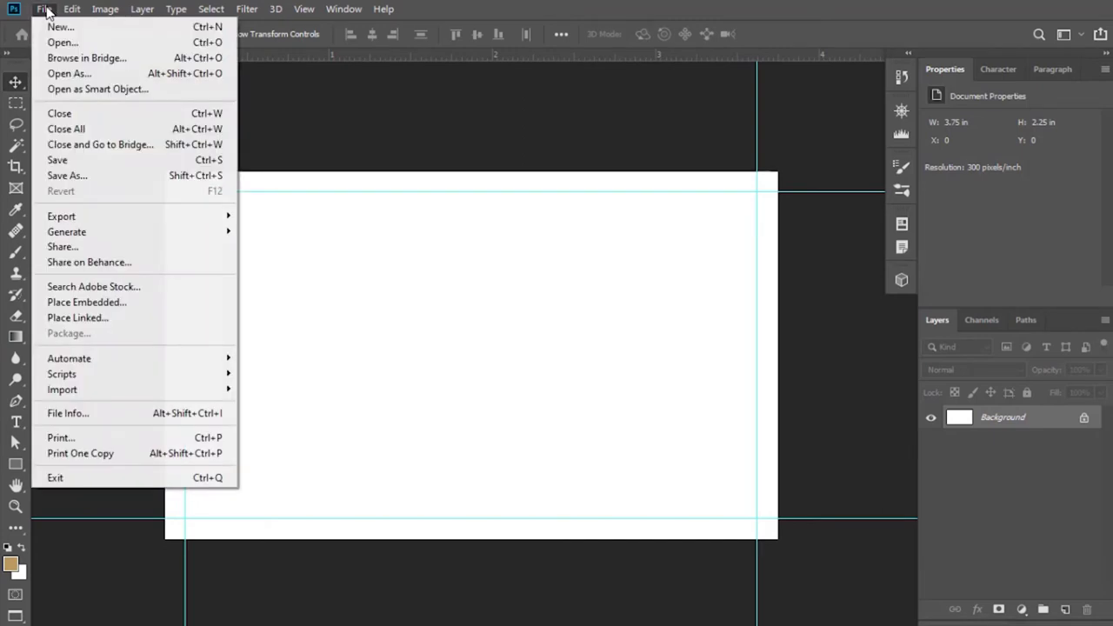
{"action": "left_click", "coordinate": [102, 301]}
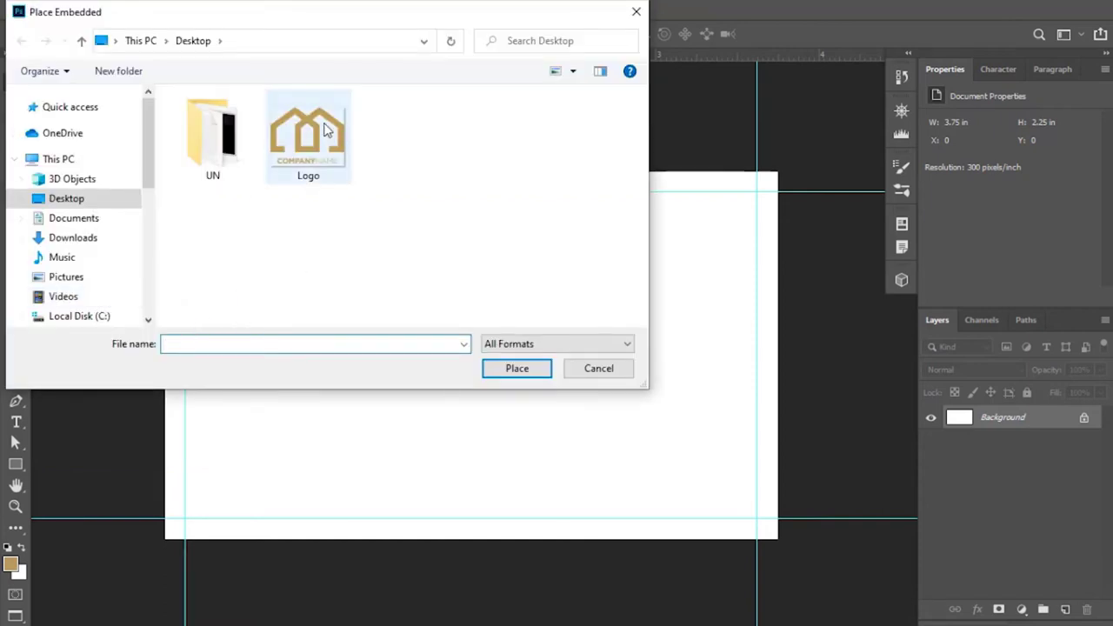
{"action": "double_click", "coordinate": [315, 131]}
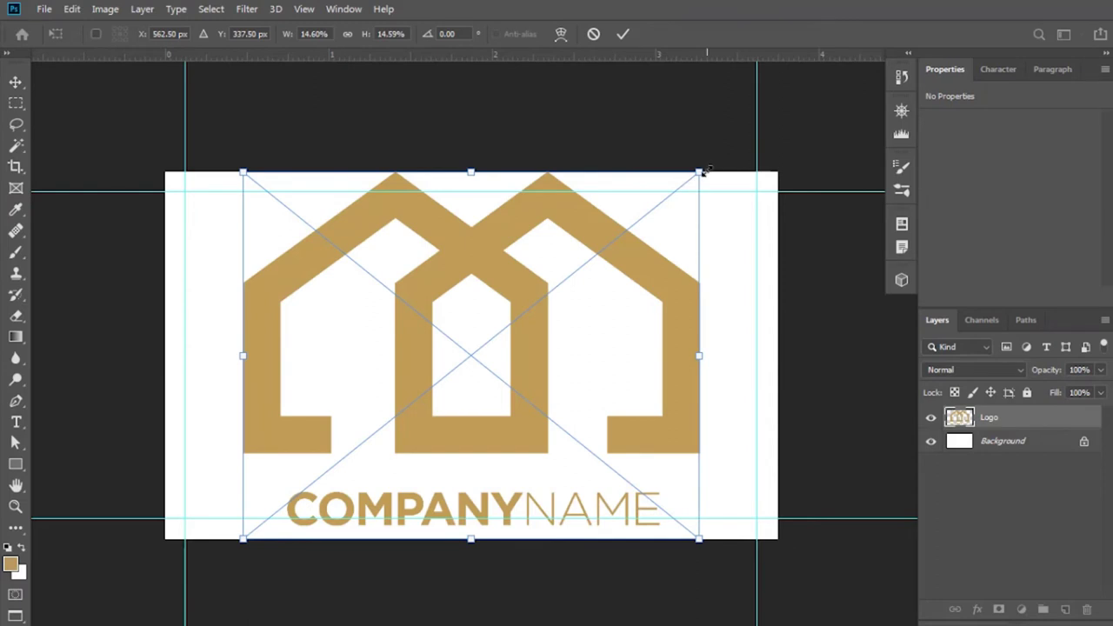
{"action": "left_click_drag", "start_coordinate": [704, 171], "coordinate": [574, 206]}
{"action": "left_click", "coordinate": [621, 34]}
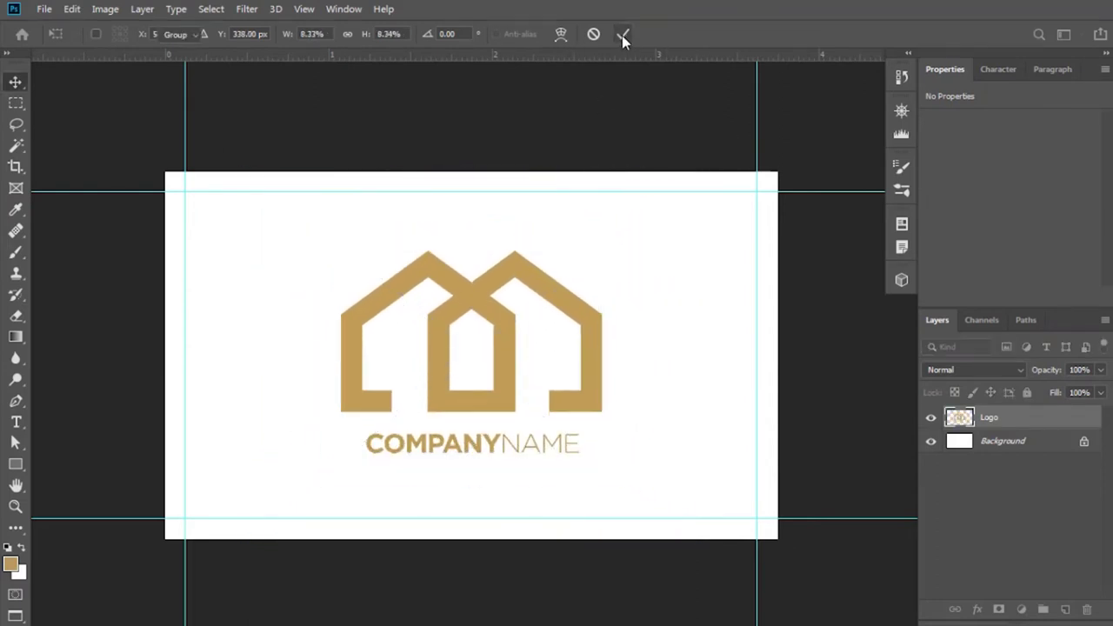
{"action": "left_click_drag", "start_coordinate": [786, 306], "coordinate": [745, 362]}
Draw a rectangle covering the whole card and move it beneath the Logo layer.
{"action": "left_click", "coordinate": [16, 464]}
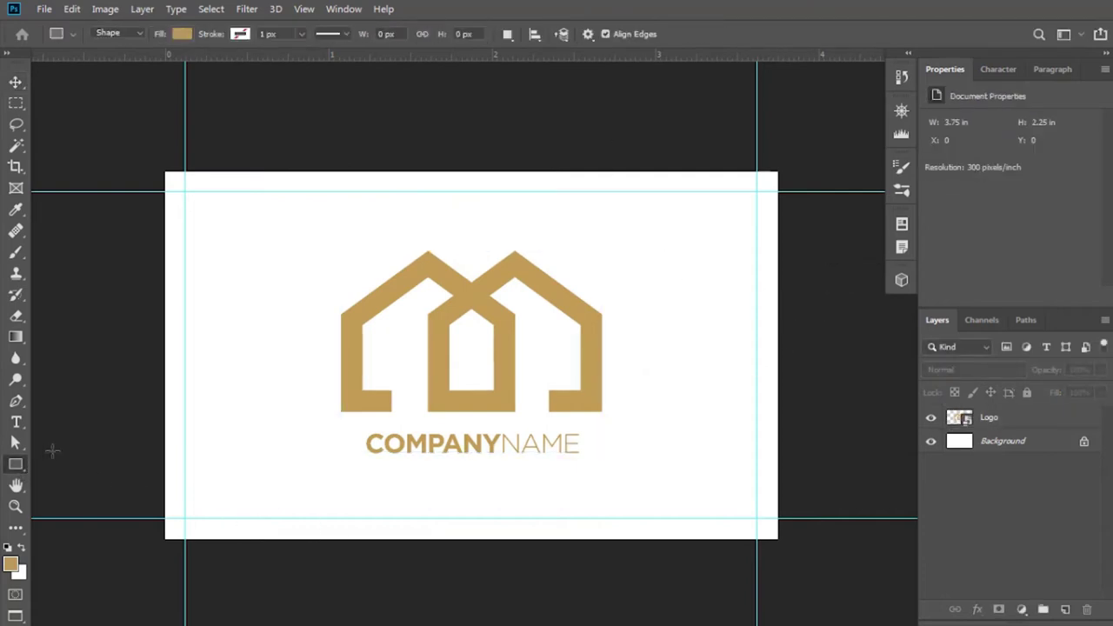
{"action": "left_click_drag", "start_coordinate": [164, 167], "coordinate": [786, 546]}
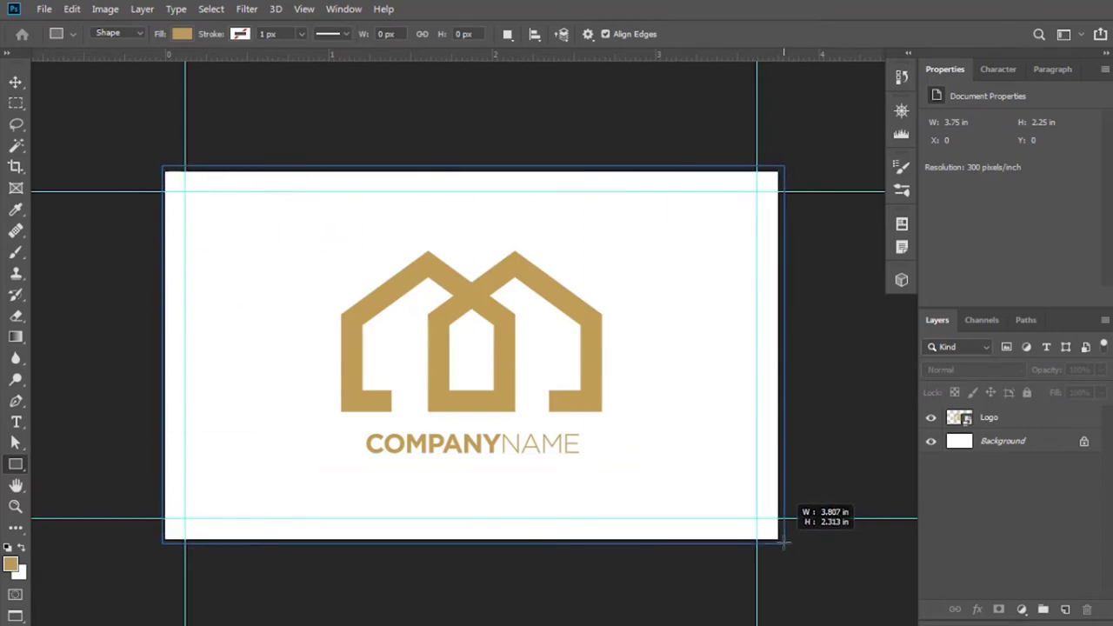
{"action": "left_click_drag", "start_coordinate": [783, 543], "coordinate": [783, 543]}
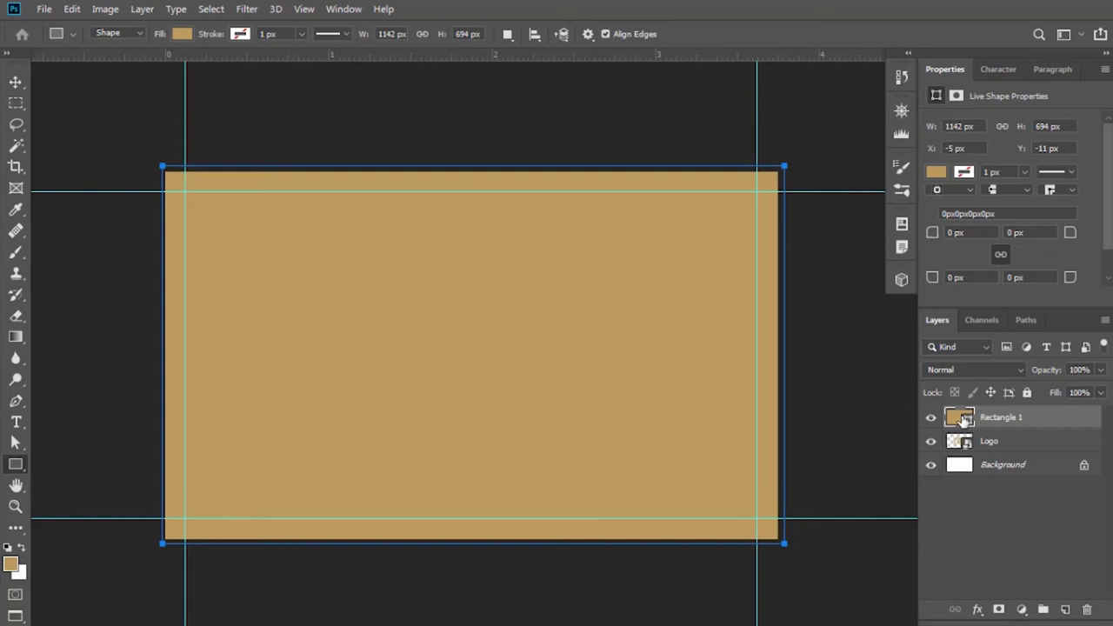
{"action": "left_click_drag", "start_coordinate": [964, 420], "coordinate": [963, 454]}
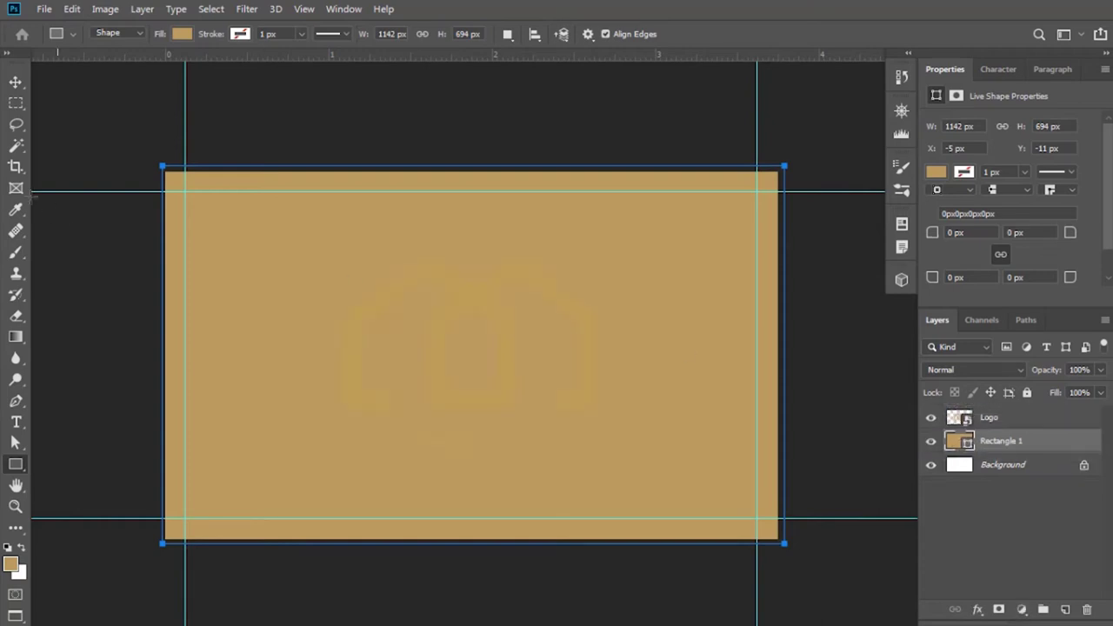
{"action": "left_click", "coordinate": [15, 85]}
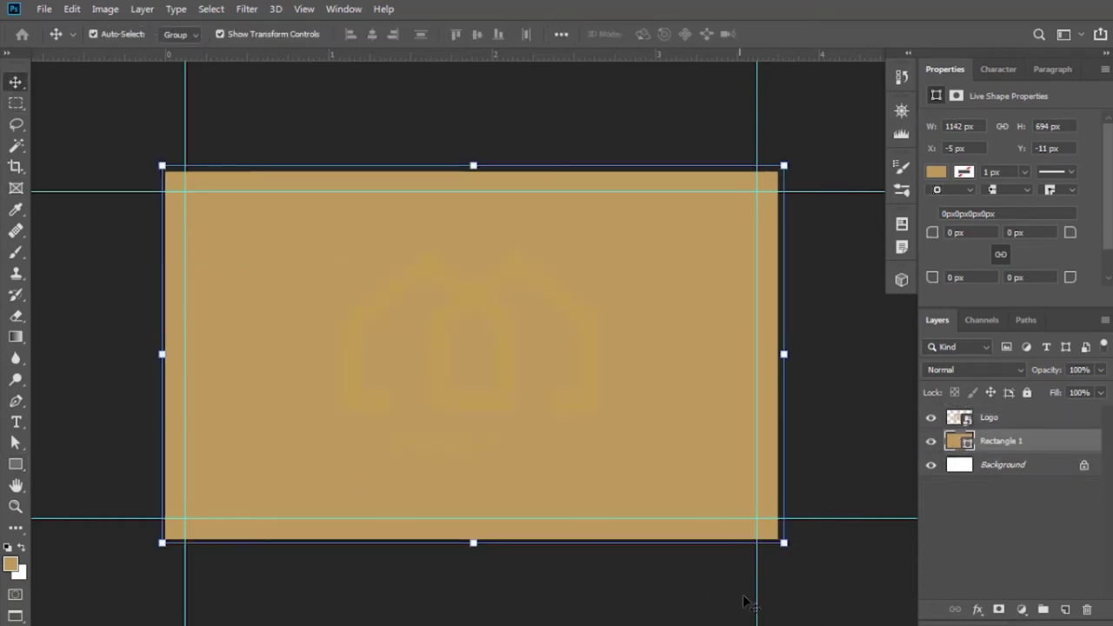
Fill Rectangle 1 with dark blue 05384e.
{"action": "double_click", "coordinate": [964, 443]}
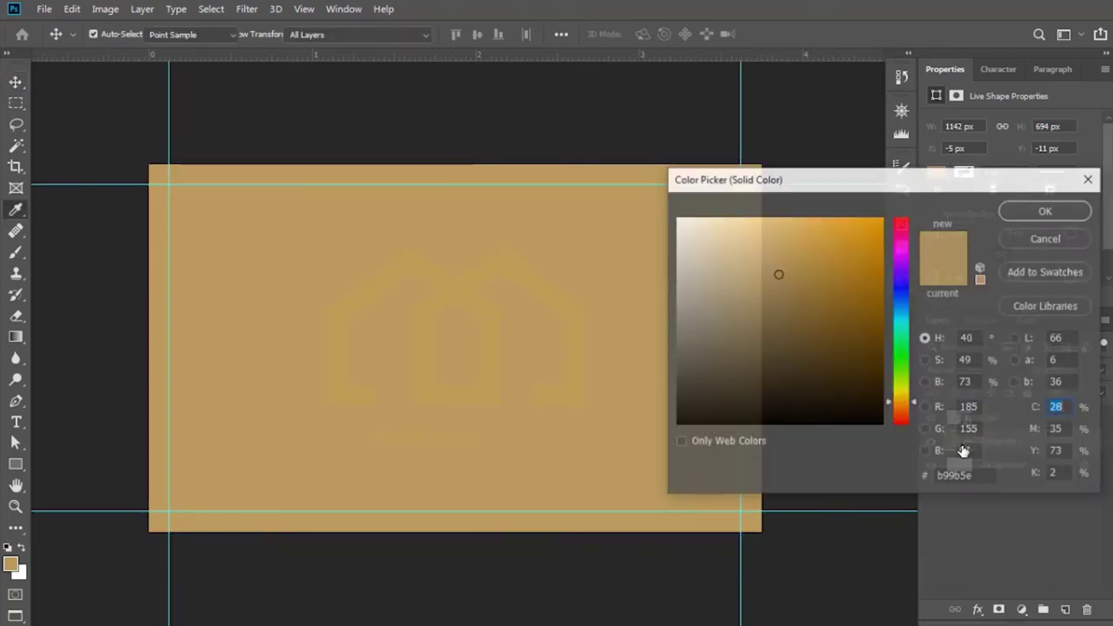
{"action": "left_click_drag", "start_coordinate": [900, 339], "coordinate": [901, 318]}
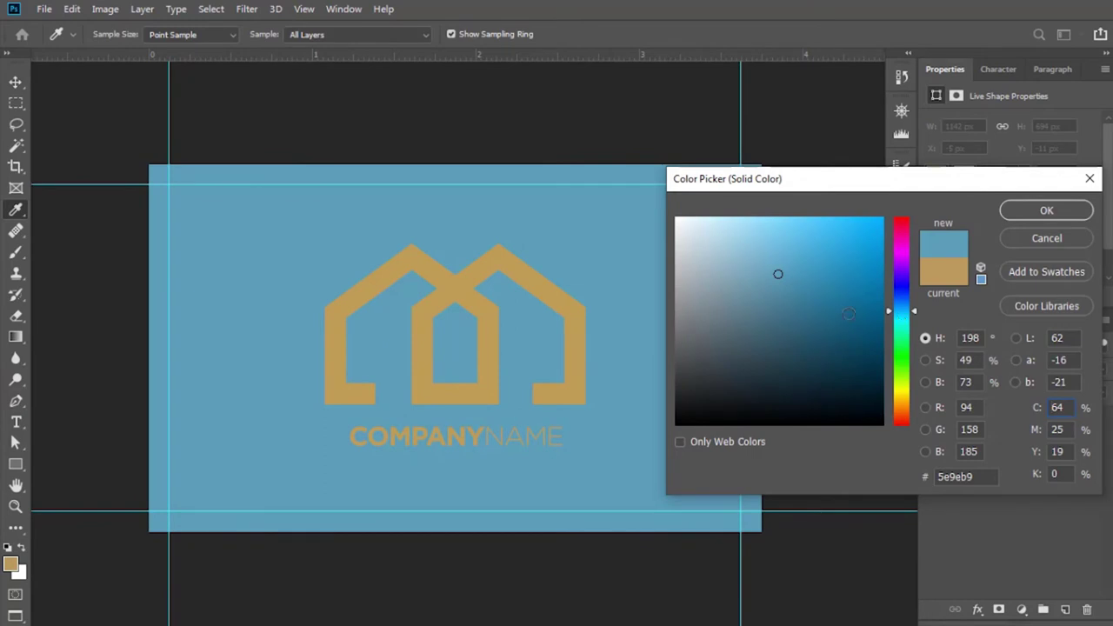
{"action": "mouse_move", "coordinate": [778, 274]}
{"action": "left_mouse_down"}
{"action": "mouse_move", "coordinate": [860, 336]}
{"action": "mouse_move", "coordinate": [870, 361]}
{"action": "left_mouse_up"}
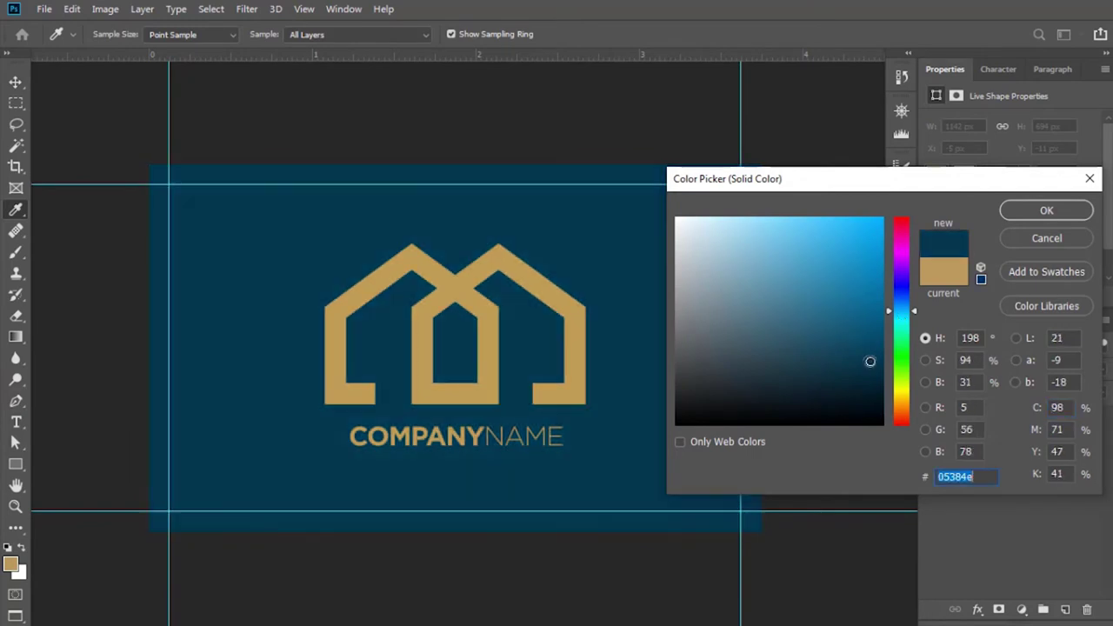
{"action": "left_click", "coordinate": [1020, 212]}
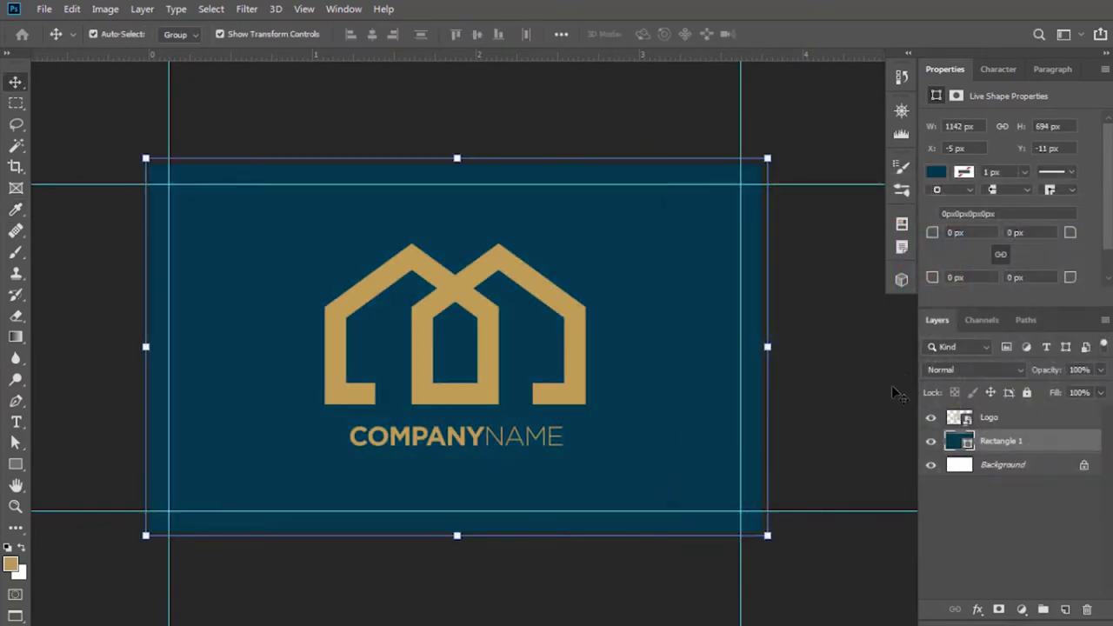
Lock the blue rectangle layer and centre the logo vertically on the canvas.
{"action": "left_click", "coordinate": [988, 392]}
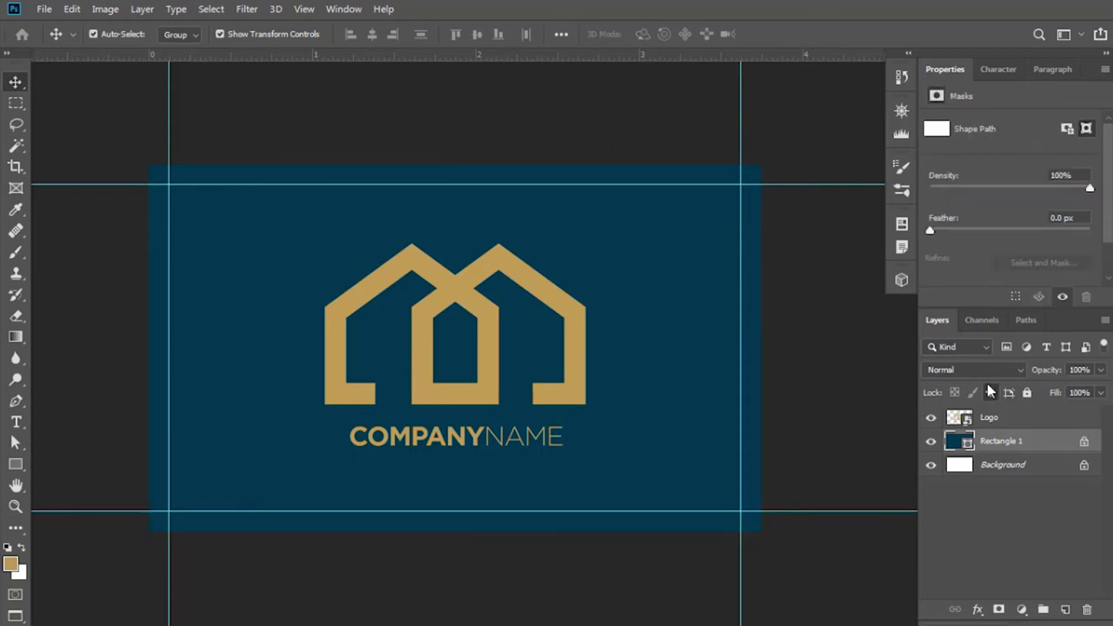
{"action": "left_click", "coordinate": [989, 418]}
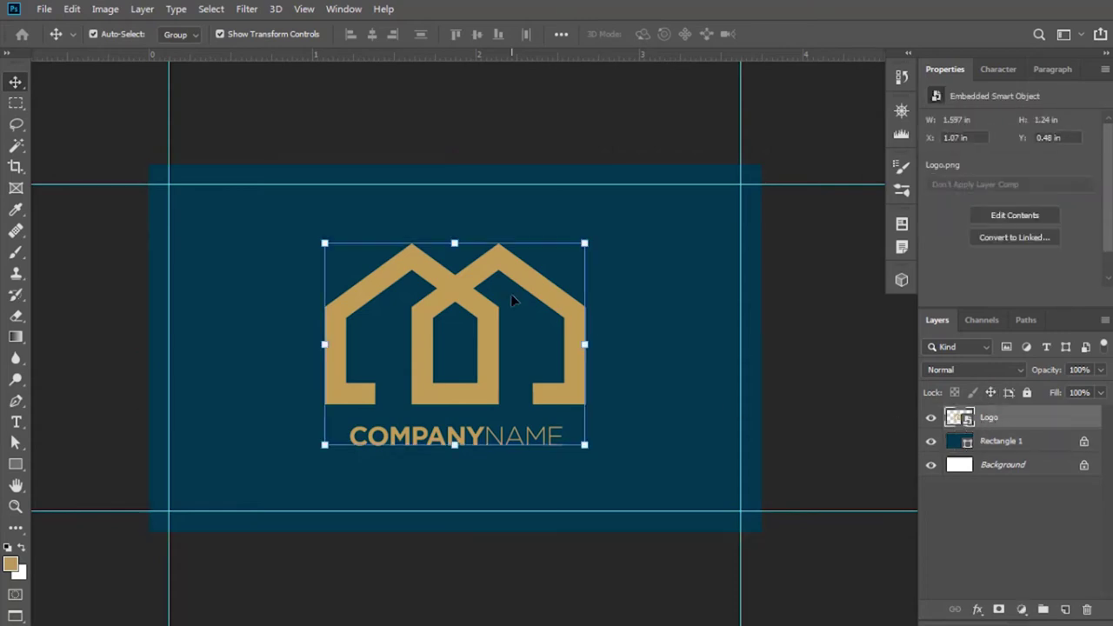
{"action": "key", "text": "ctrl+a"}
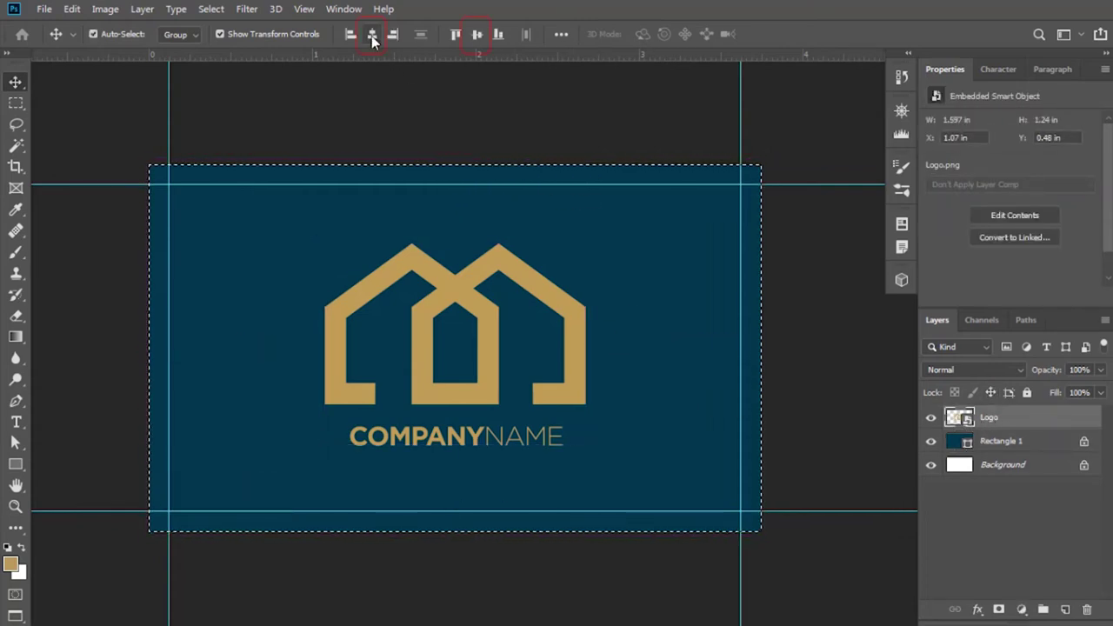
{"action": "left_click", "coordinate": [477, 35]}
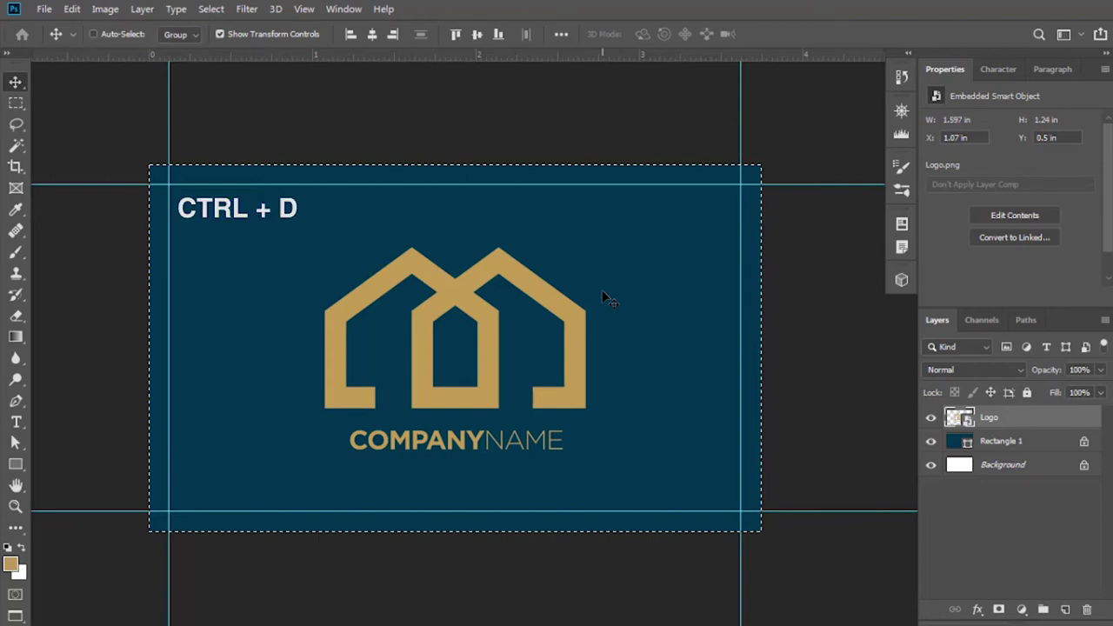
{"action": "key", "text": "ctrl+d"}
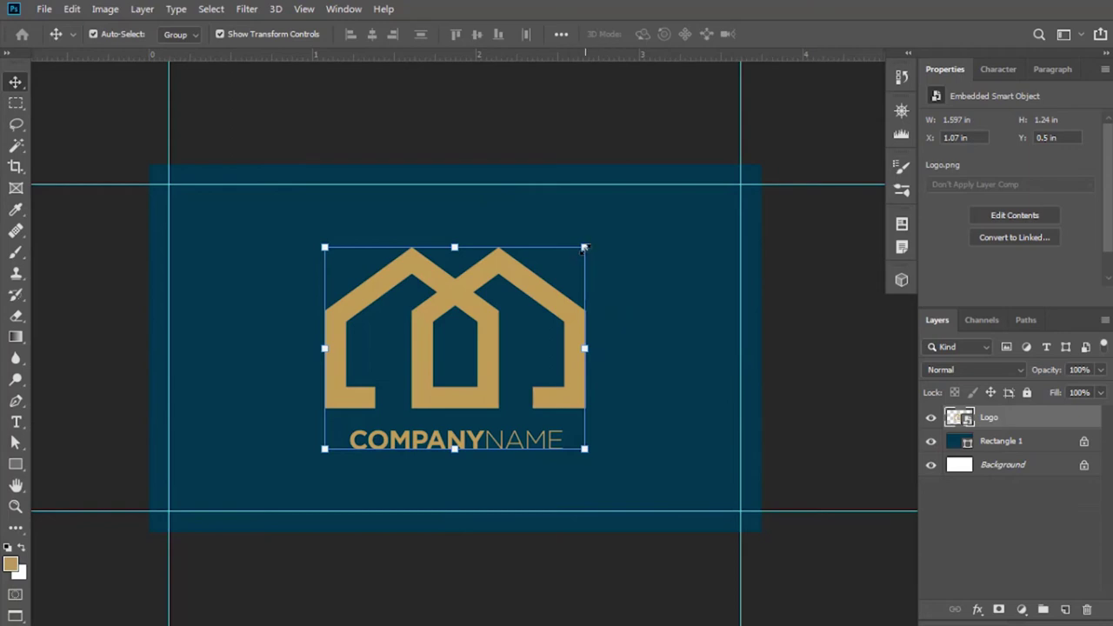
Scale the logo down noticeably and commit its new size.
{"action": "left_click_drag", "start_coordinate": [584, 247], "coordinate": [511, 289]}
{"action": "left_click", "coordinate": [623, 34]}
{"action": "scroll", "coordinate": [573, 296], "scroll_direction": "up", "scroll_amount": 1}
{"action": "key", "text": "ctrl+t"}
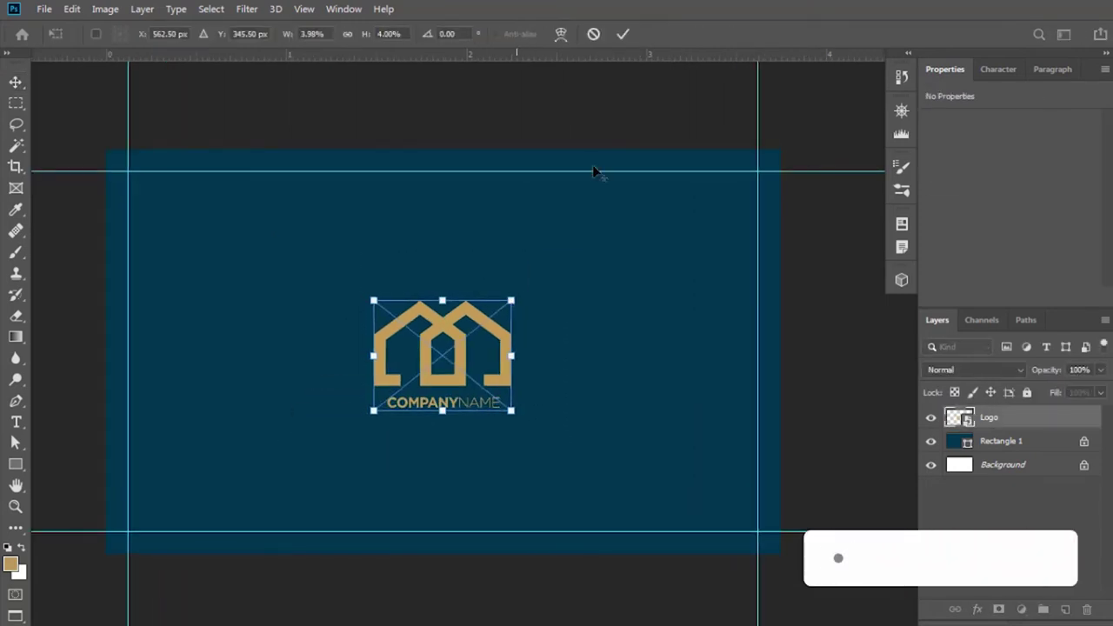
{"action": "left_click", "coordinate": [643, 216]}
{"action": "scroll", "coordinate": [644, 217], "scroll_direction": "down", "scroll_amount": 1}
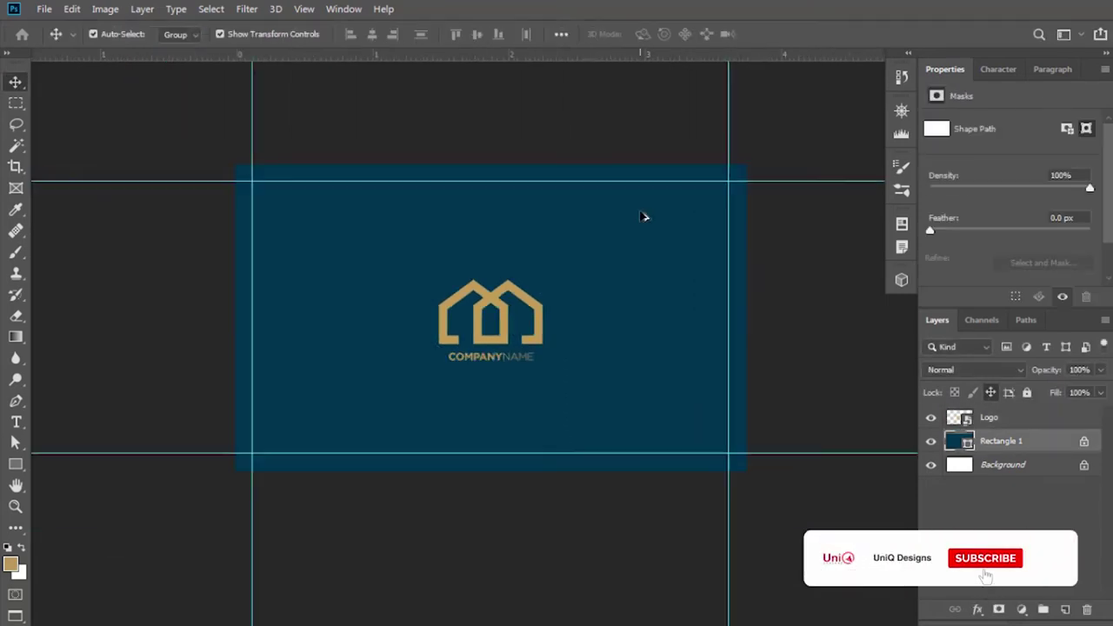
{"action": "scroll", "coordinate": [644, 217], "scroll_direction": "down", "scroll_amount": 1}
{"action": "scroll", "coordinate": [641, 228], "scroll_direction": "up", "scroll_amount": 1}
{"action": "scroll", "coordinate": [649, 226], "scroll_direction": "up", "scroll_amount": 1}
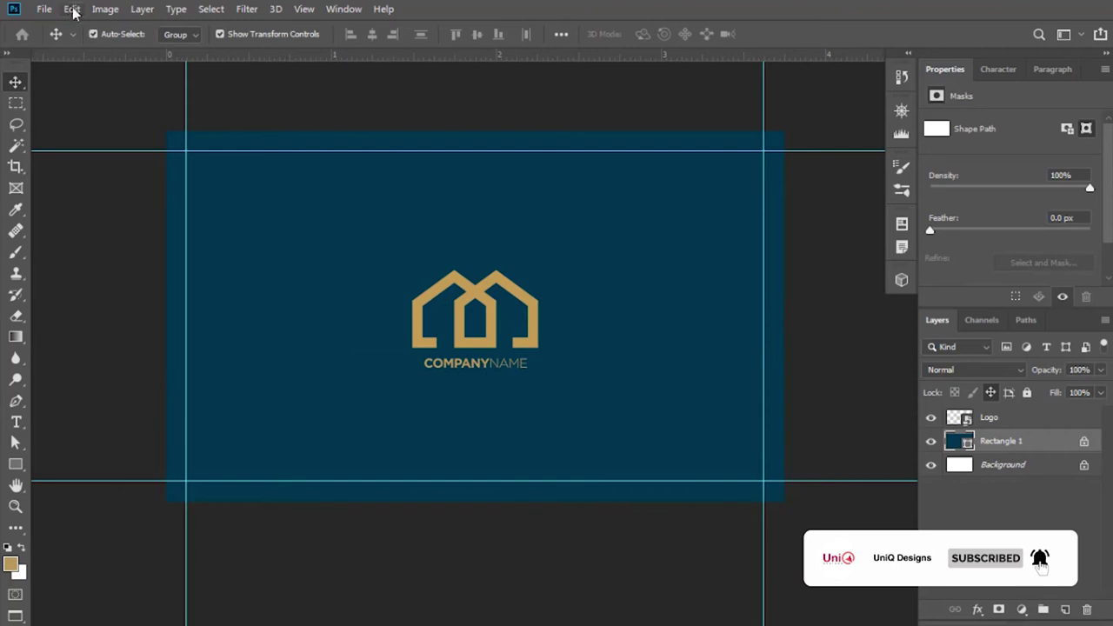
Save the card back as a JPEG named 'Business Card Back (Project)'.
{"action": "left_click", "coordinate": [44, 9]}
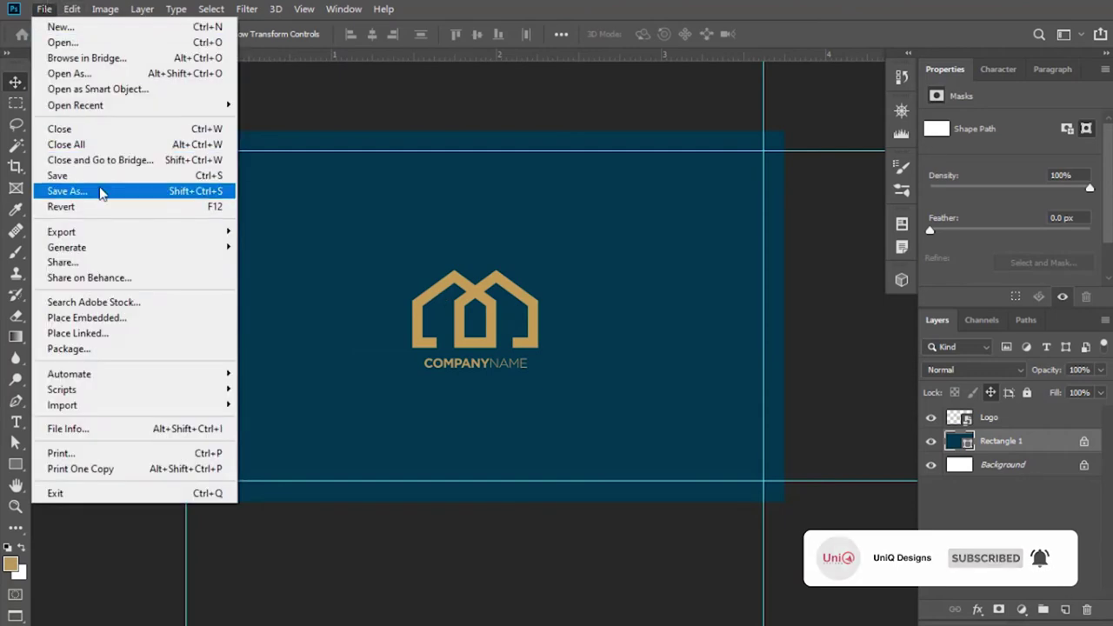
{"action": "left_click", "coordinate": [101, 191]}
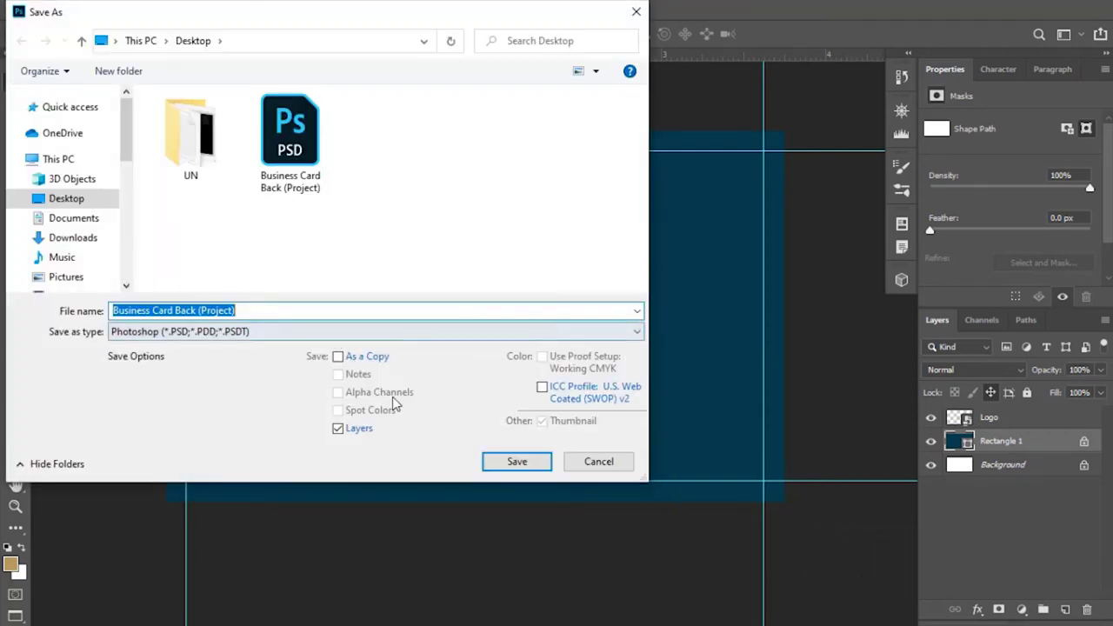
{"action": "left_click", "coordinate": [294, 337]}
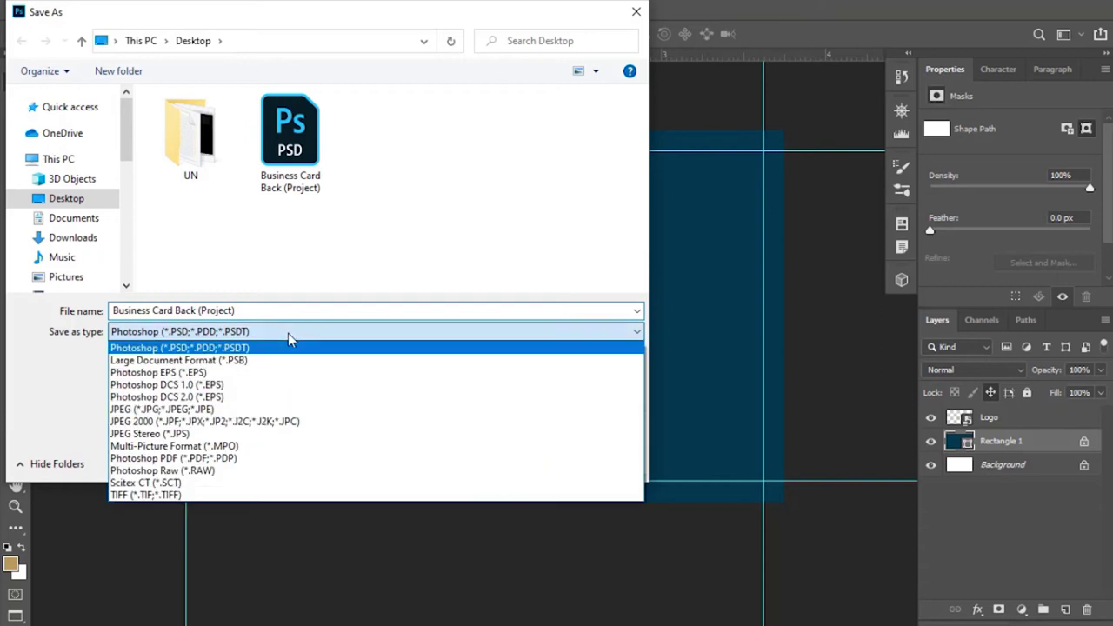
{"action": "left_click", "coordinate": [178, 421]}
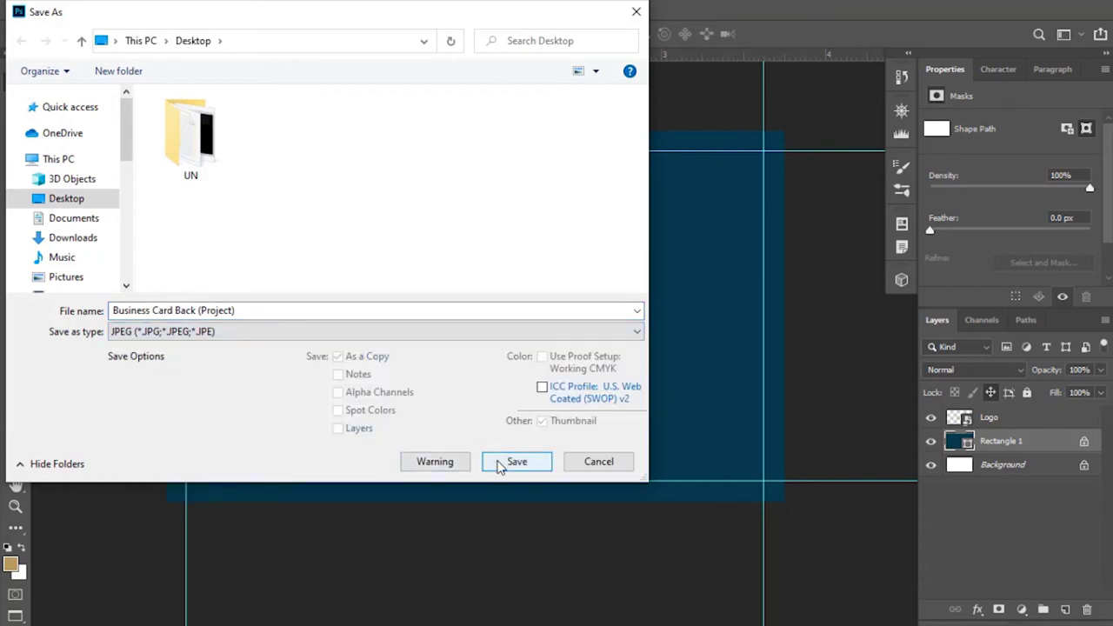
{"action": "left_click", "coordinate": [495, 463]}
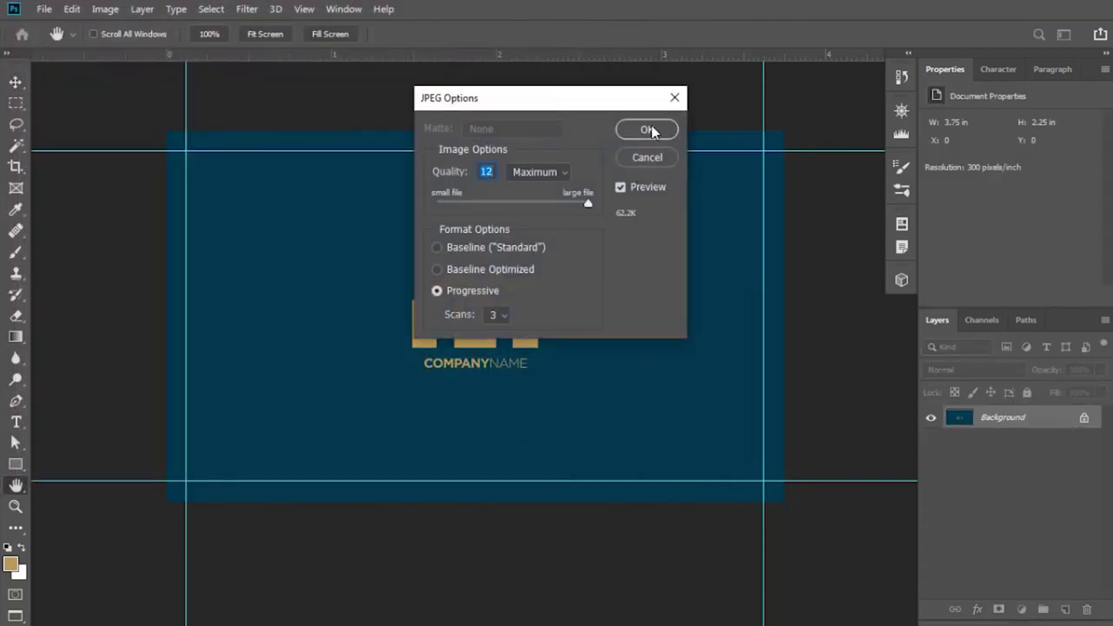
Confirm the JPEG options, then create a 3.5 × 2 in CMYK document named 'Business Card Front'.
{"action": "left_click", "coordinate": [648, 130]}
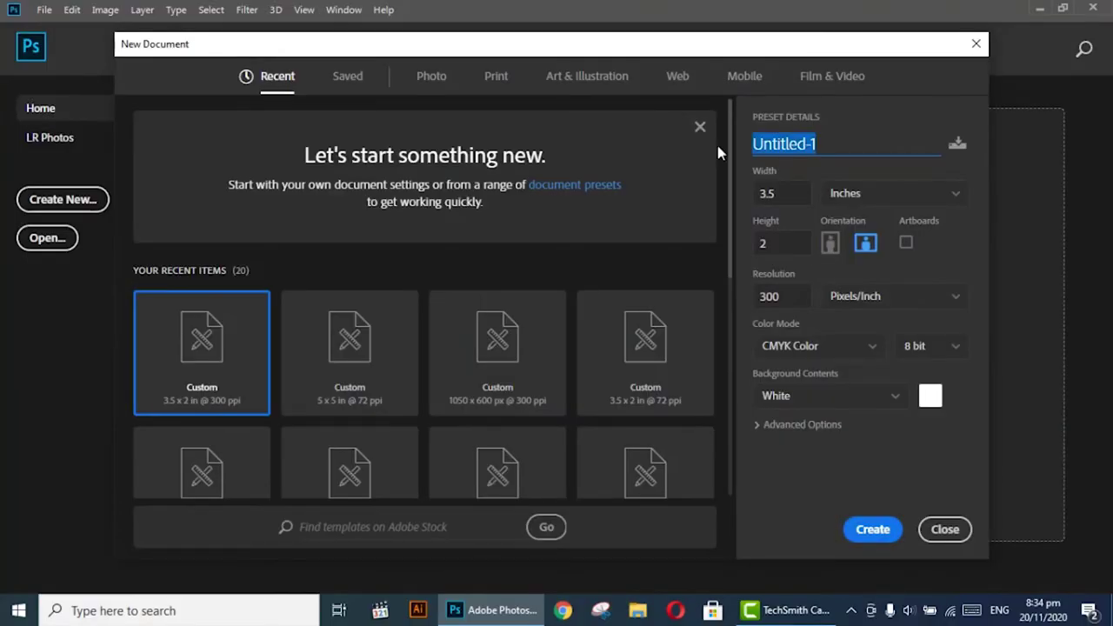
{"action": "type", "text": "Bu"}
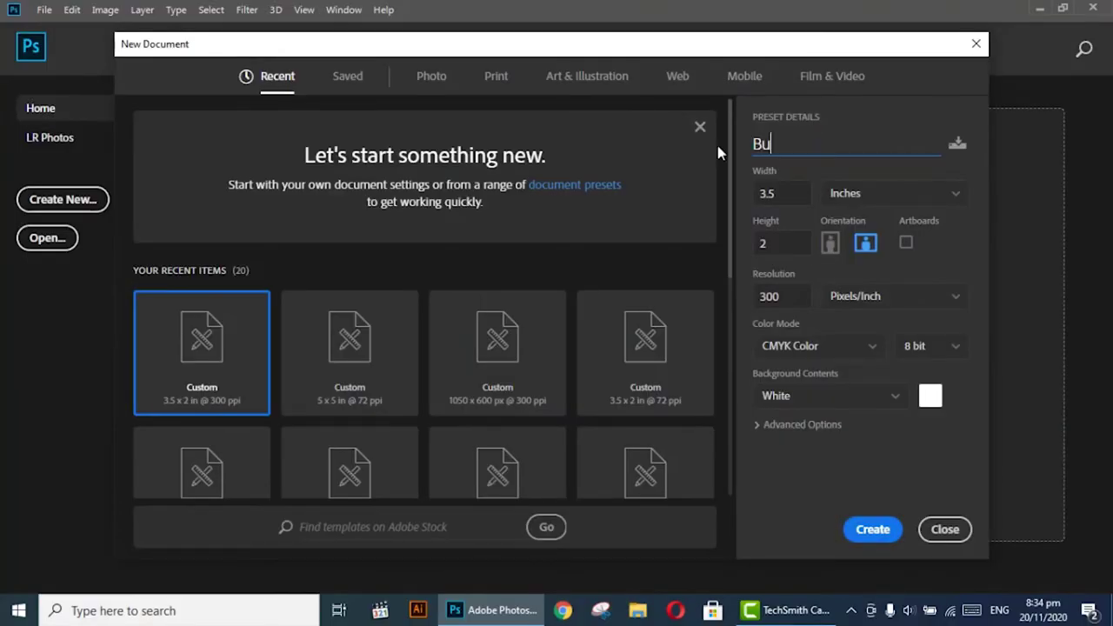
{"action": "type", "text": "siness Card Front"}
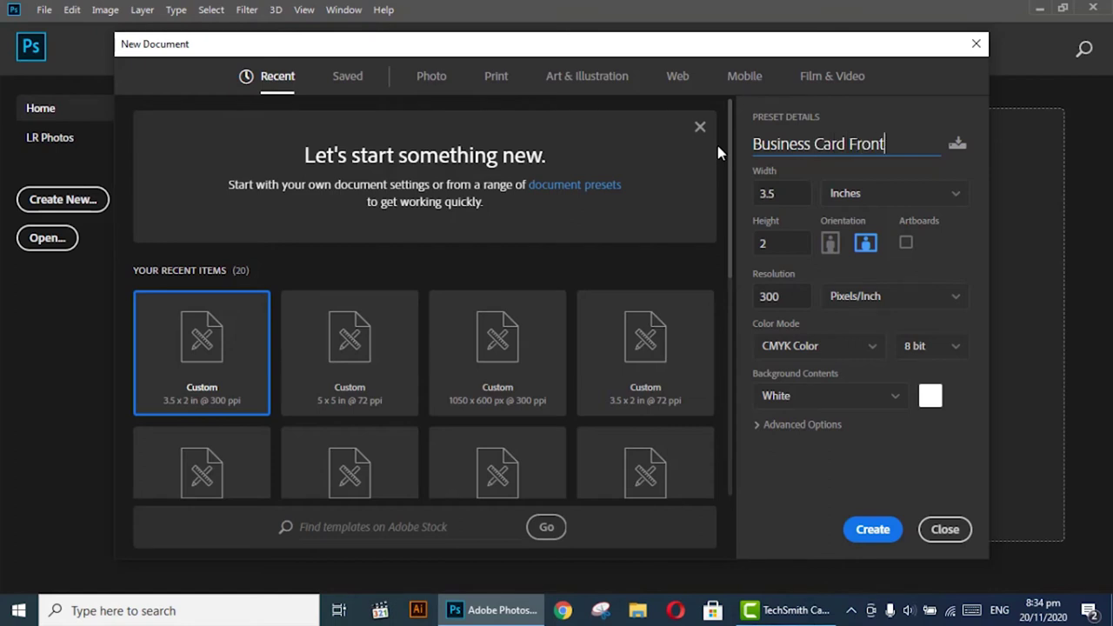
{"action": "left_click", "coordinate": [872, 530]}
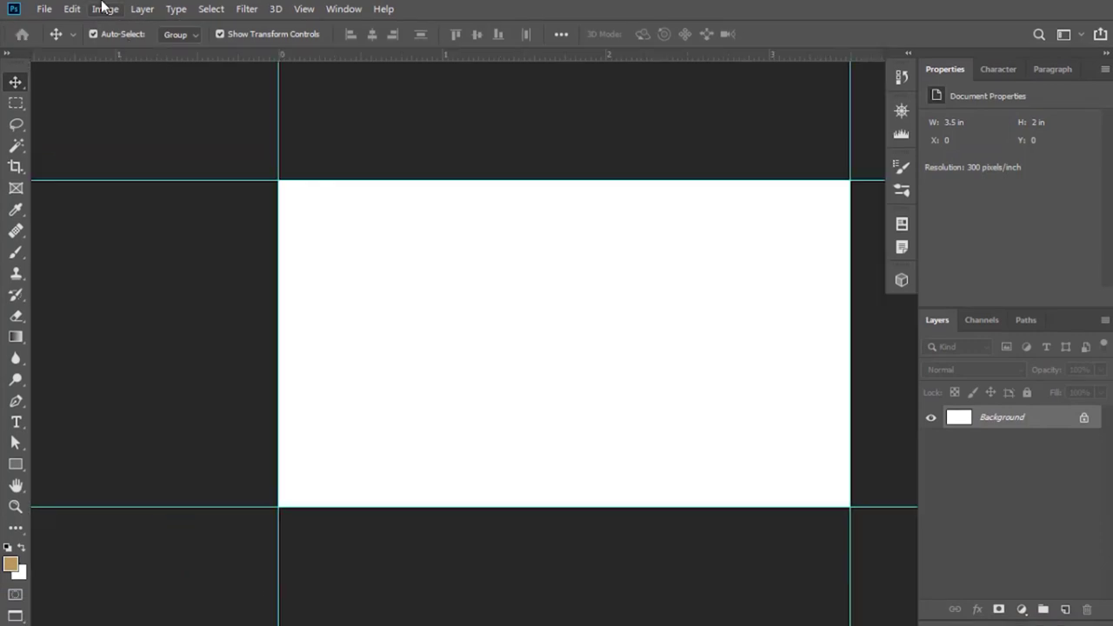
Add 0.25 in to the canvas width and height, making it 3.75 × 2.25 in.
{"action": "left_click", "coordinate": [97, 8]}
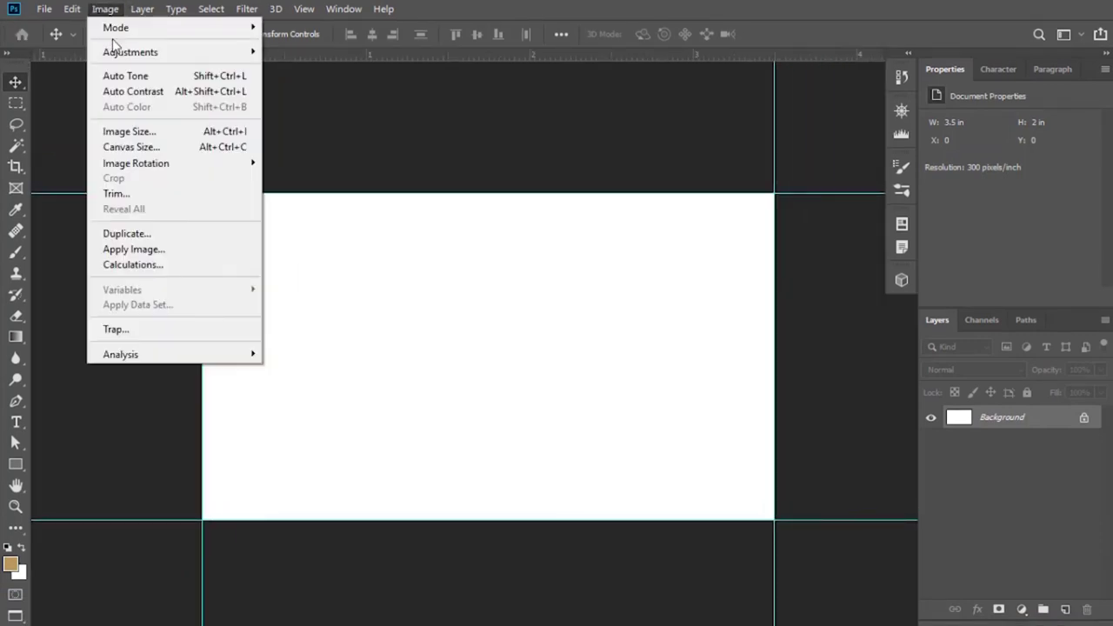
{"action": "left_click", "coordinate": [132, 147]}
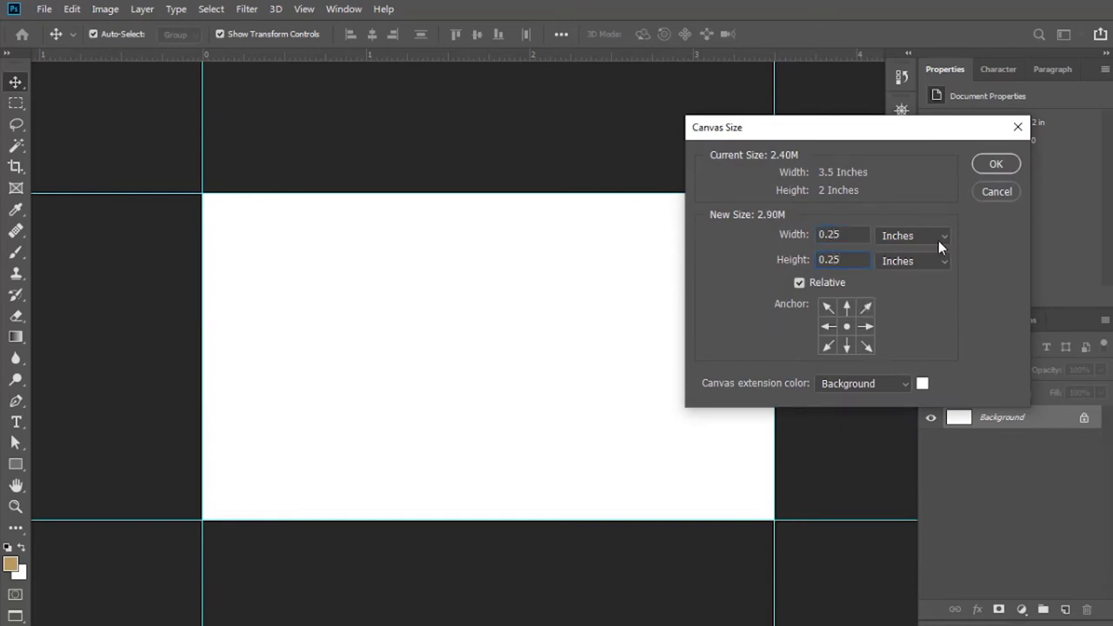
{"action": "left_click", "coordinate": [992, 165]}
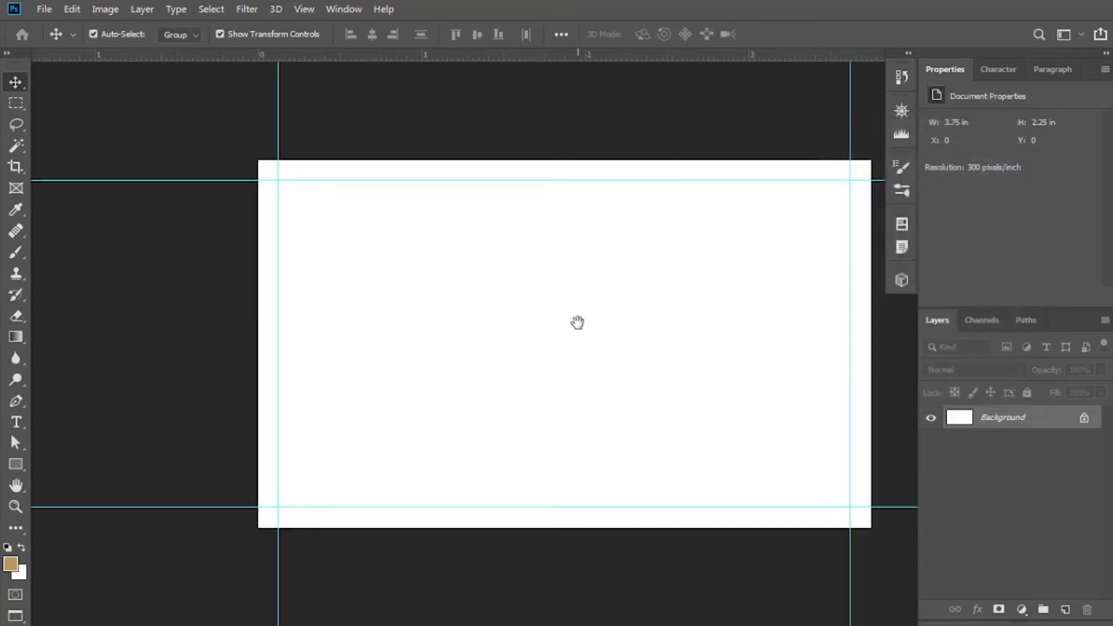
Embed the Logo image on the front card and scale it down.
{"action": "left_click_drag", "start_coordinate": [579, 321], "coordinate": [470, 329]}
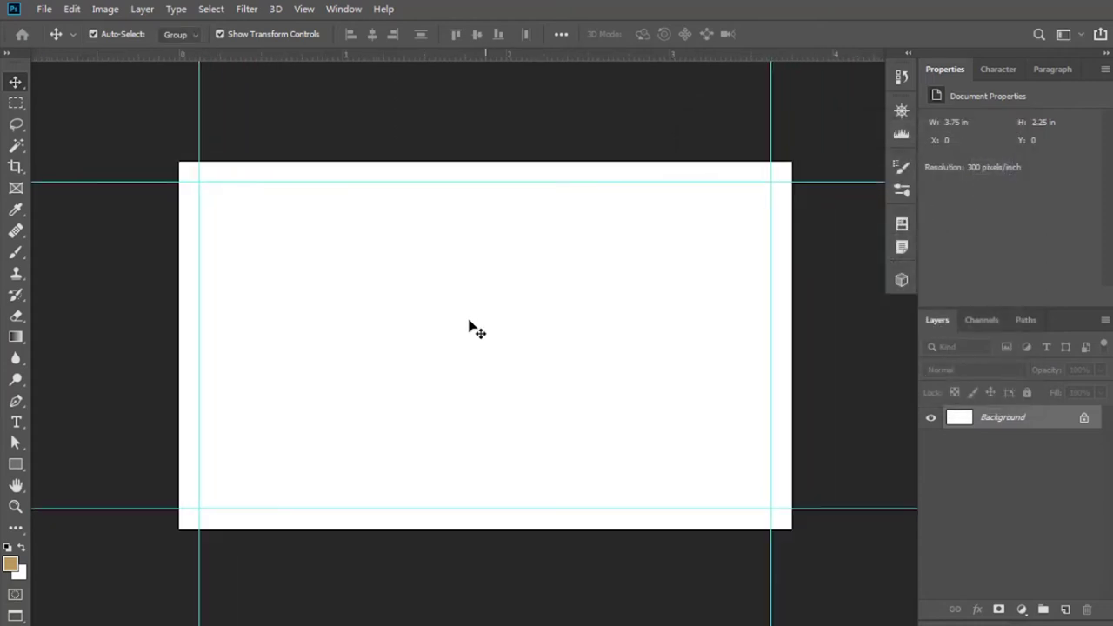
{"action": "left_click", "coordinate": [43, 9]}
{"action": "left_click", "coordinate": [61, 304]}
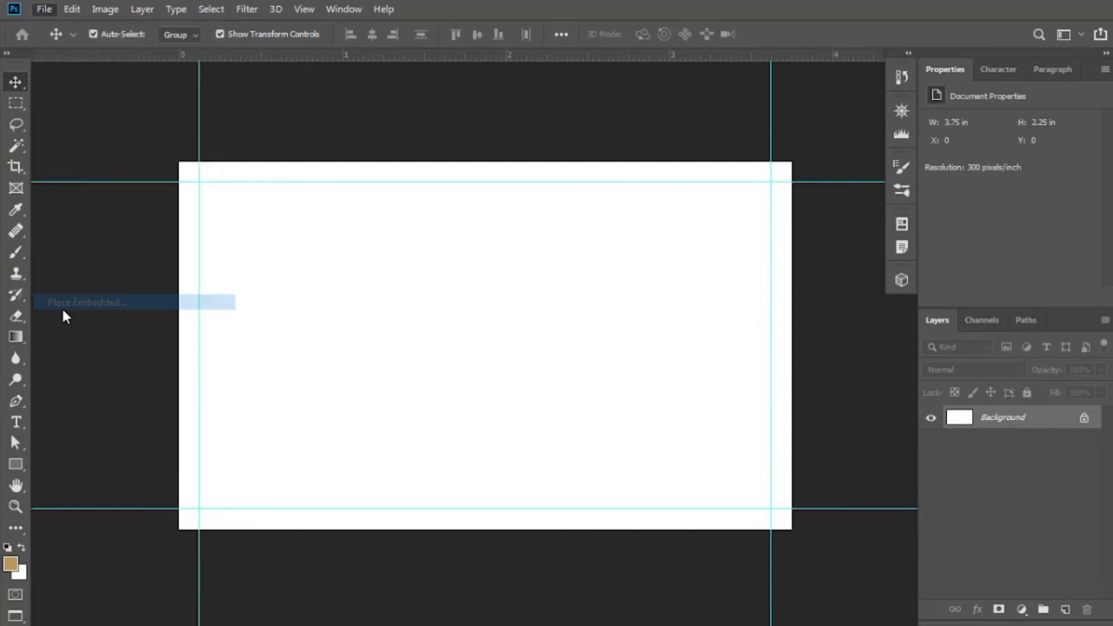
{"action": "double_click", "coordinate": [517, 144]}
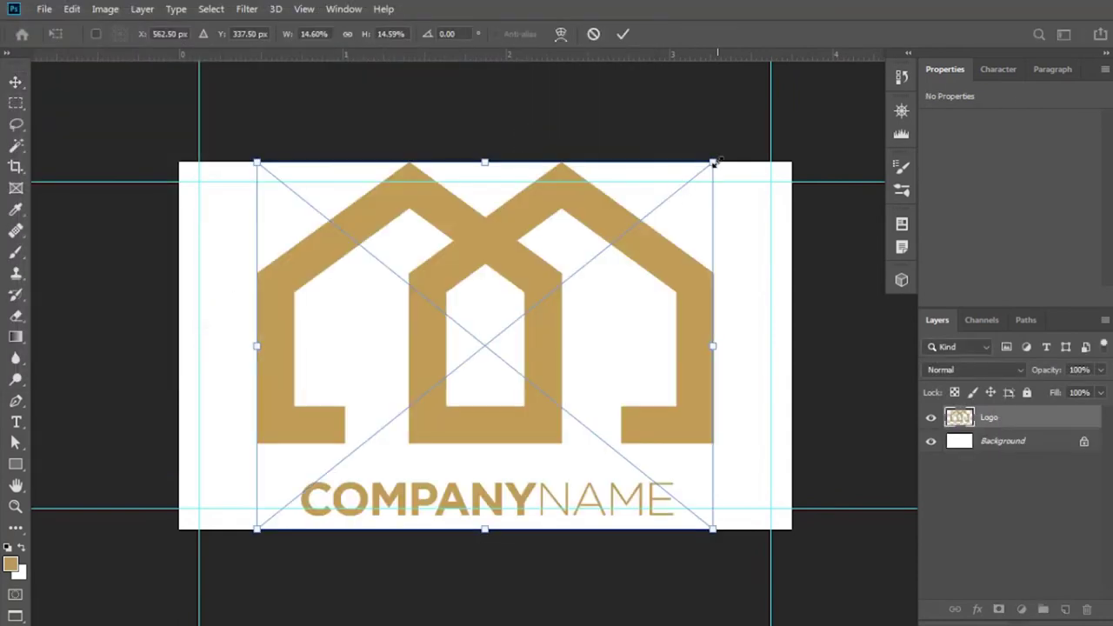
{"action": "left_click_drag", "start_coordinate": [713, 163], "coordinate": [516, 257]}
{"action": "key", "text": "Return"}
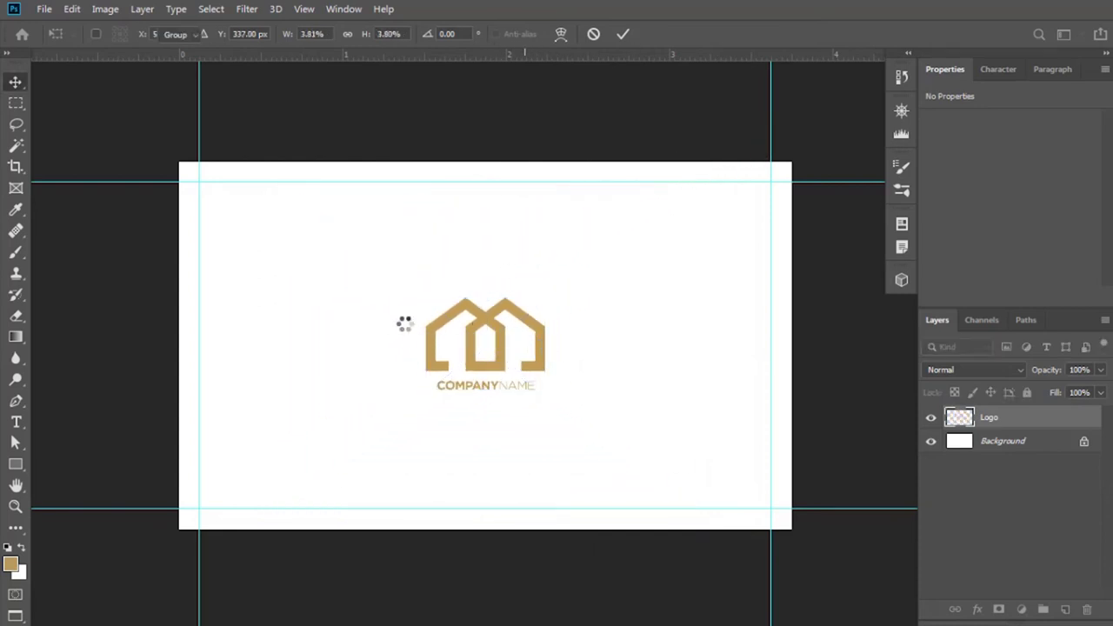
Move the logo to the card's left side and fine-tune its size.
{"action": "left_click_drag", "start_coordinate": [478, 318], "coordinate": [284, 318]}
{"action": "left_click_drag", "start_coordinate": [352, 343], "coordinate": [364, 343]}
{"action": "left_click_drag", "start_coordinate": [291, 340], "coordinate": [313, 345]}
{"action": "left_click", "coordinate": [623, 33]}
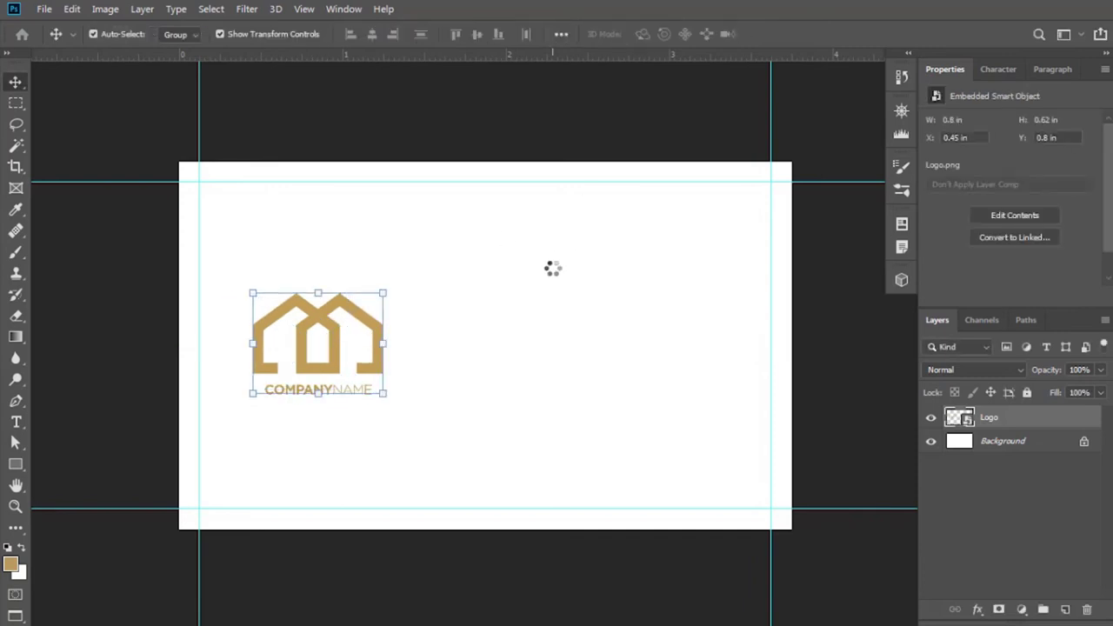
{"action": "left_click", "coordinate": [552, 269]}
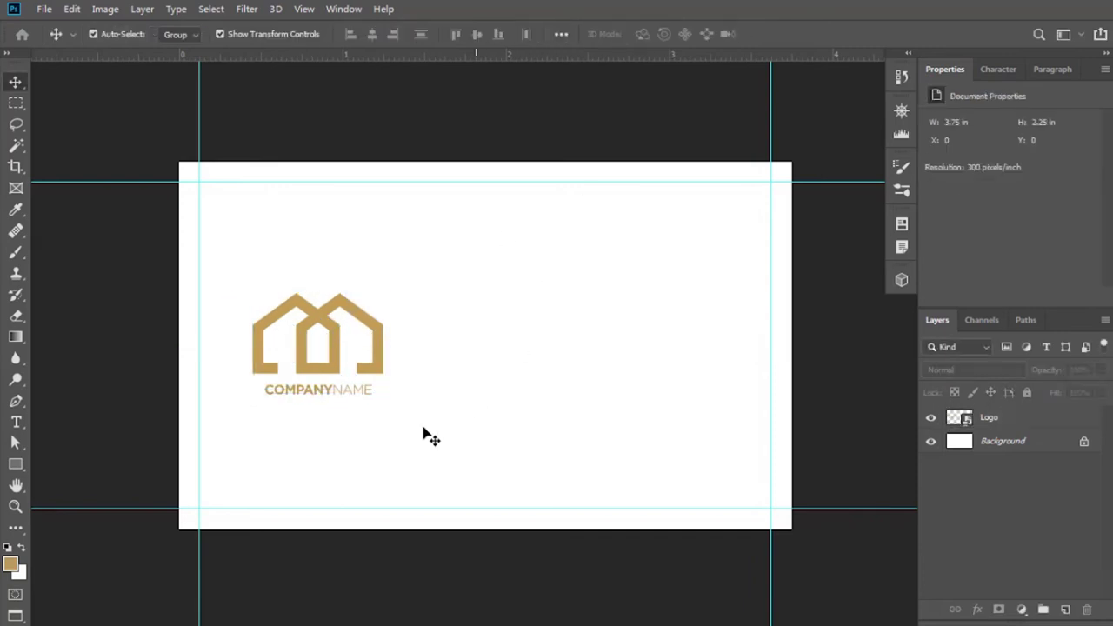
Draw a tall rectangle bar right of the logo and narrow it into a thin divider.
{"action": "left_click", "coordinate": [15, 465]}
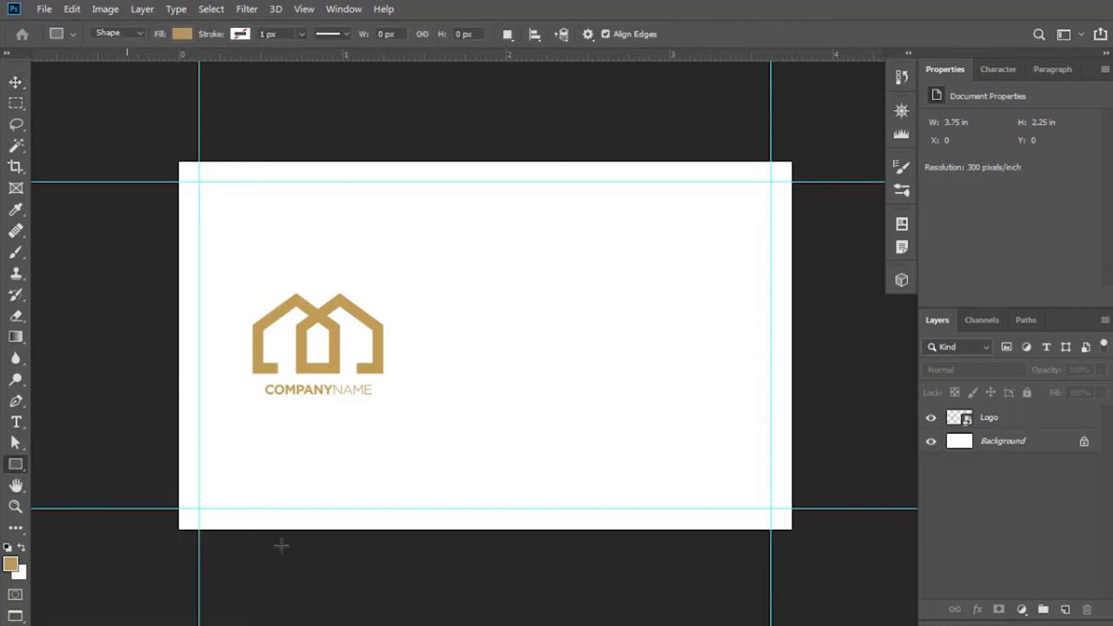
{"action": "left_click_drag", "start_coordinate": [454, 241], "coordinate": [456, 446]}
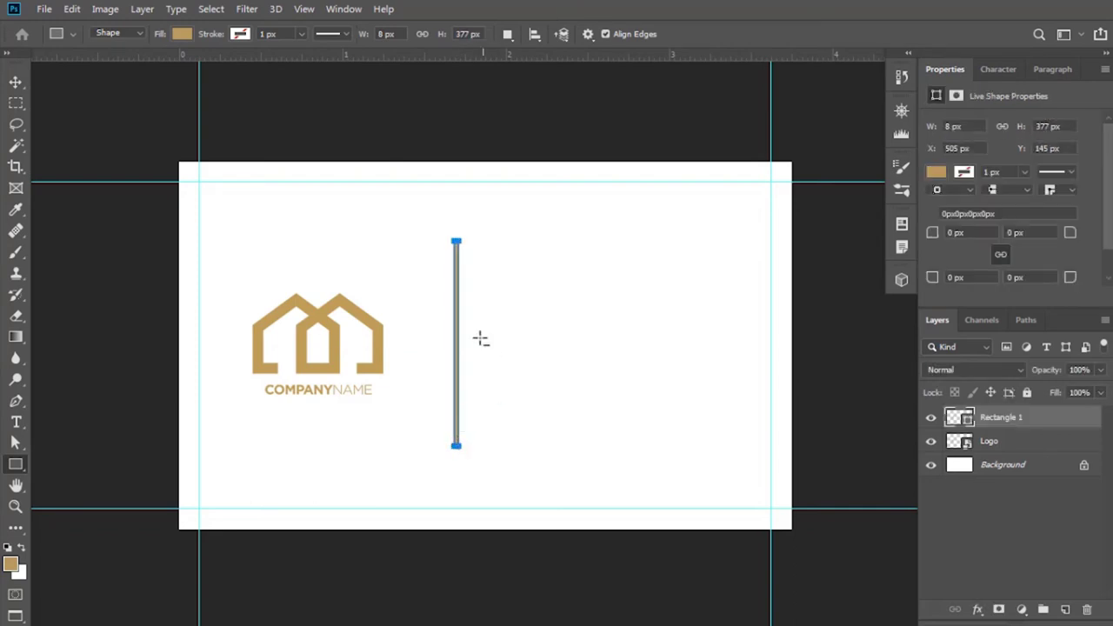
{"action": "scroll", "coordinate": [481, 339], "scroll_direction": "up", "scroll_amount": 1}
{"action": "left_click", "coordinate": [15, 82]}
{"action": "scroll", "coordinate": [388, 327], "scroll_direction": "up", "scroll_amount": 2}
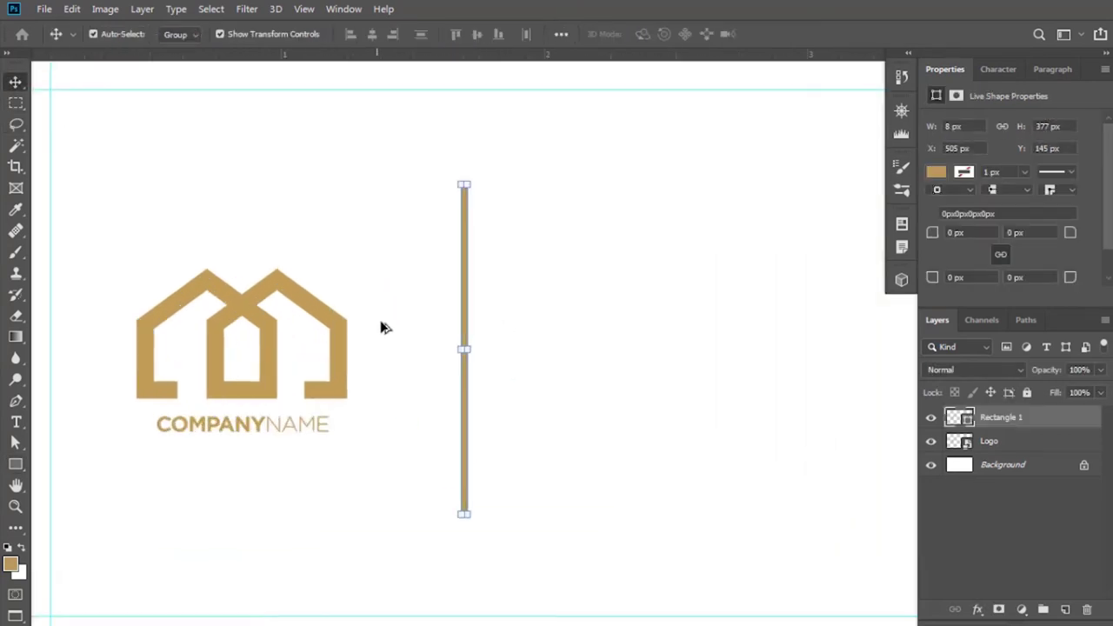
{"action": "scroll", "coordinate": [388, 327], "scroll_direction": "up", "scroll_amount": 1}
{"action": "left_click_drag", "start_coordinate": [484, 355], "coordinate": [487, 363]}
{"action": "left_click", "coordinate": [785, 35]}
Fill the divider bar with light grey (#c2c1c0).
{"action": "double_click", "coordinate": [960, 418]}
{"action": "mouse_move", "coordinate": [740, 318]}
{"action": "left_mouse_down"}
{"action": "mouse_move", "coordinate": [658, 325]}
{"action": "mouse_move", "coordinate": [678, 266]}
{"action": "left_mouse_up"}
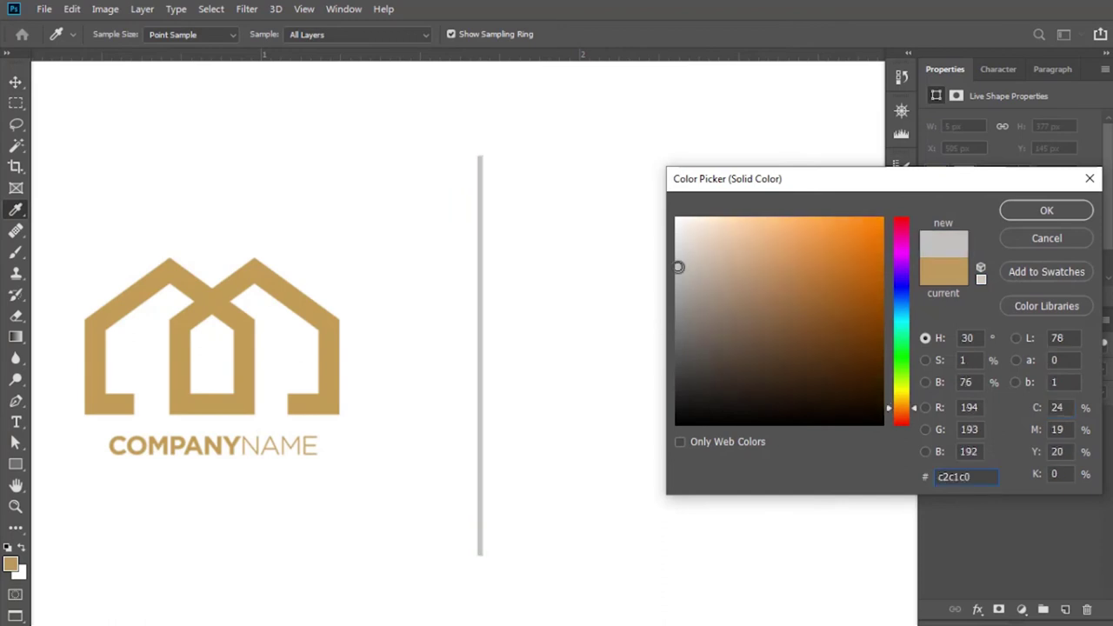
{"action": "left_click", "coordinate": [1038, 214]}
{"action": "scroll", "coordinate": [631, 300], "scroll_direction": "down", "scroll_amount": 4}
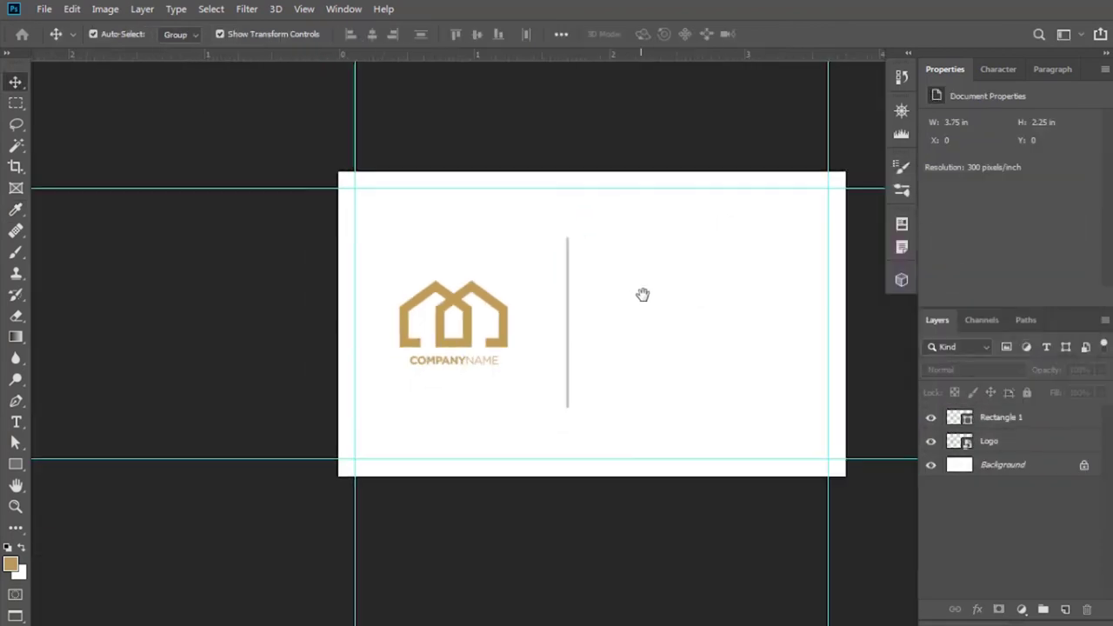
{"action": "left_click_drag", "start_coordinate": [644, 295], "coordinate": [576, 340]}
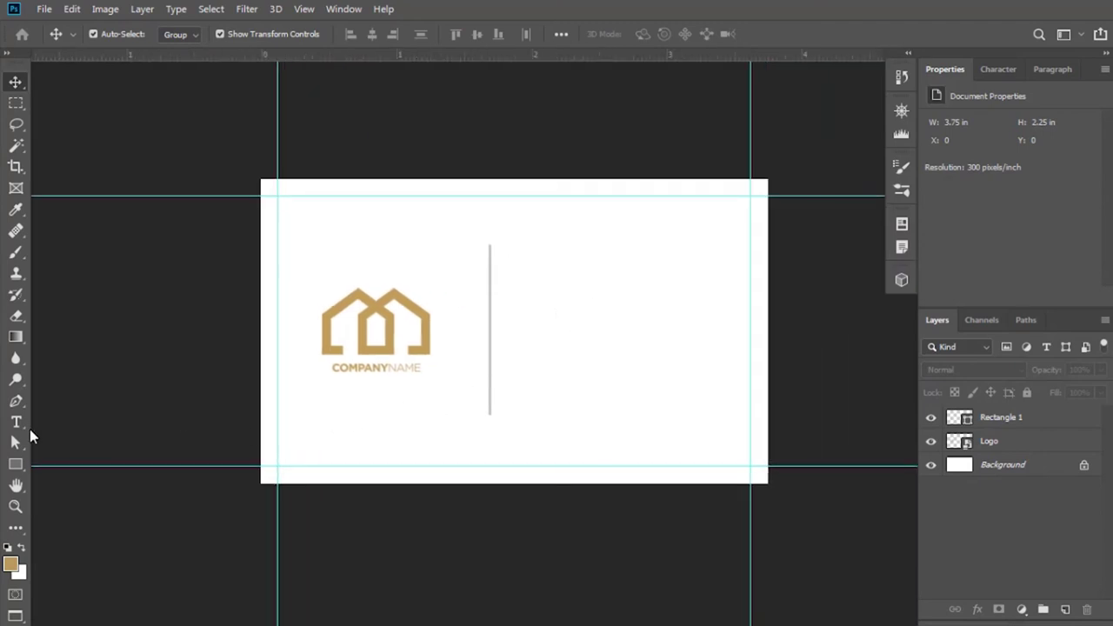
Type the cardholder's full name in Century Gothic Bold to the right of the divider.
{"action": "left_click", "coordinate": [17, 424]}
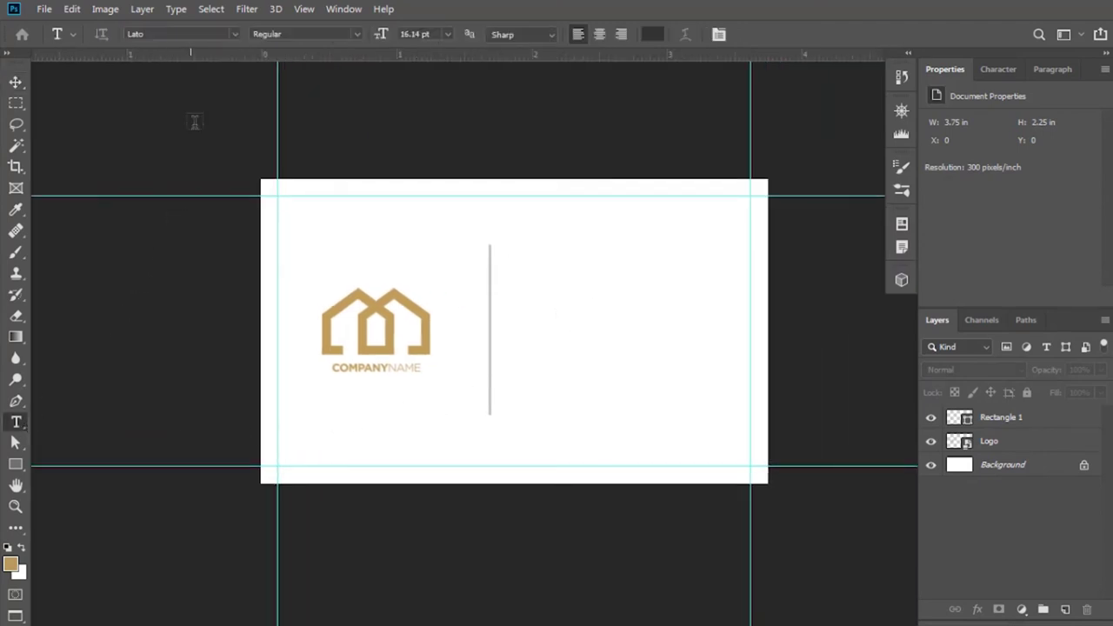
{"action": "left_click", "coordinate": [209, 33]}
{"action": "type", "text": "cent"}
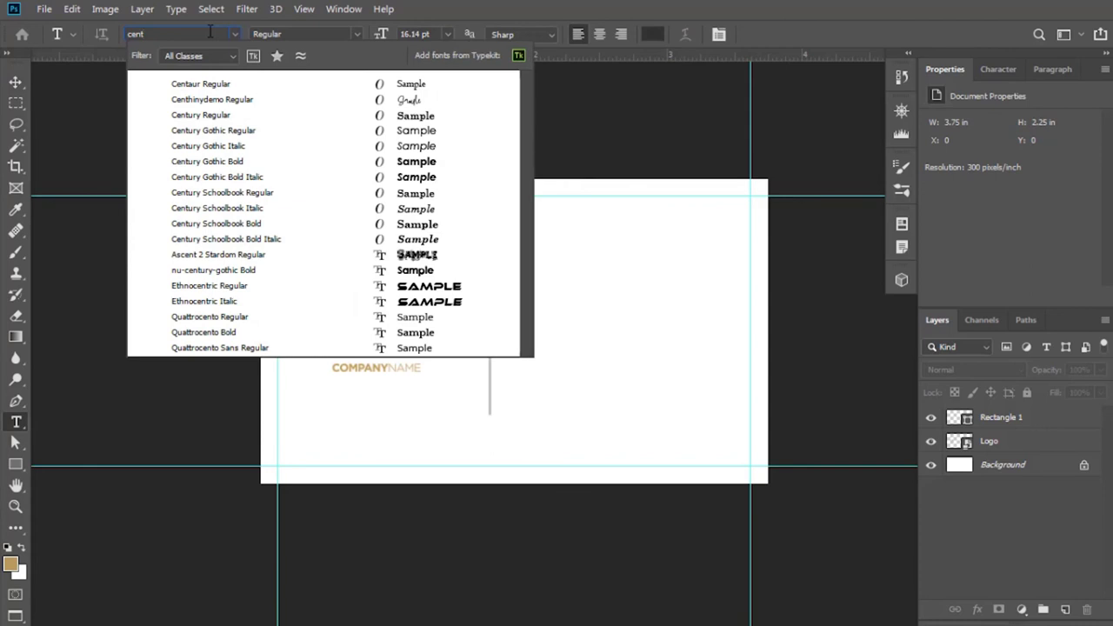
{"action": "type", "text": "ury"}
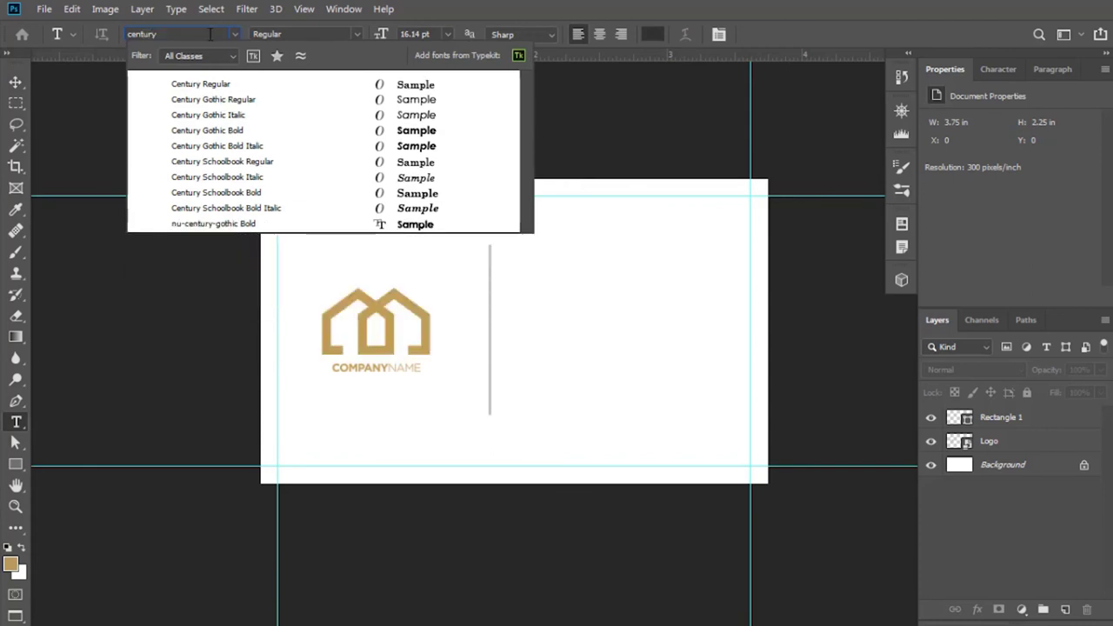
{"action": "left_click", "coordinate": [219, 133]}
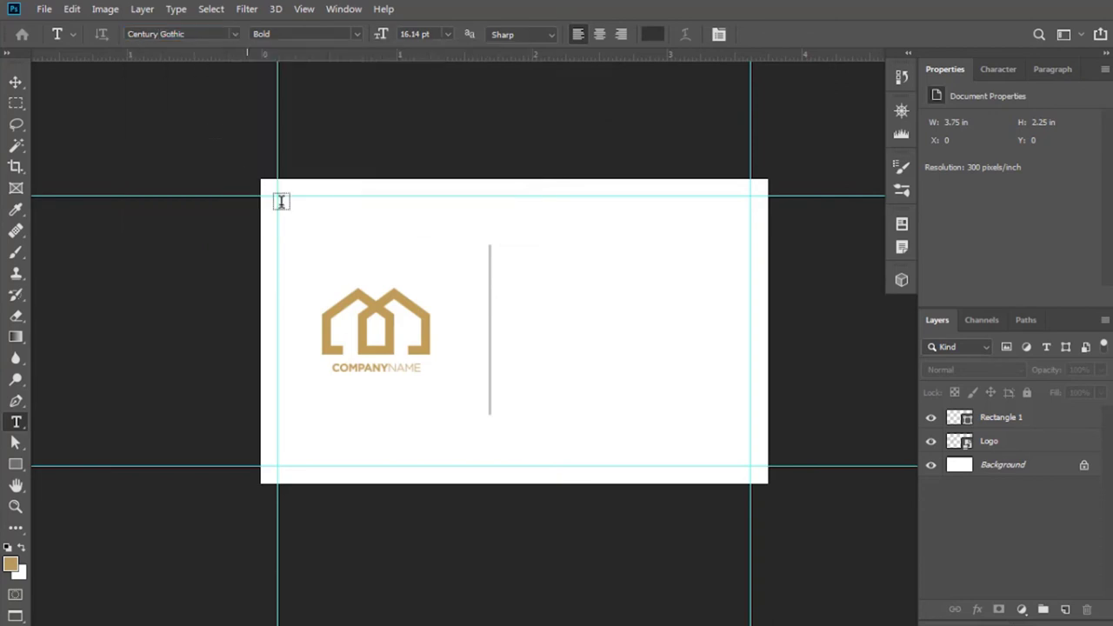
{"action": "left_click", "coordinate": [532, 254]}
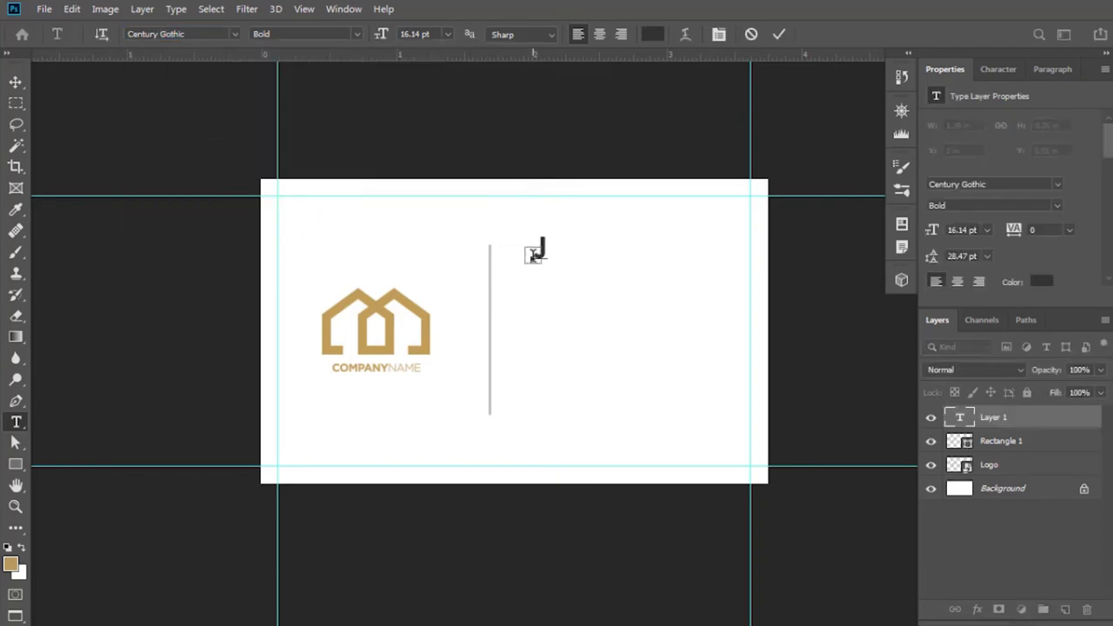
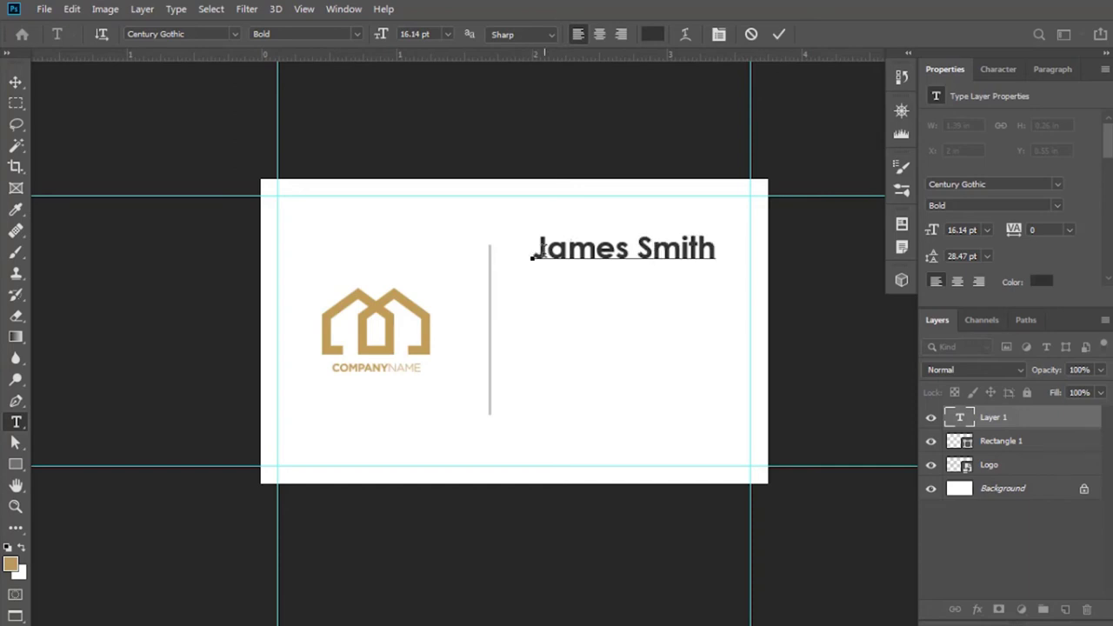
Set the whole name line to 12 pt in the Character panel.
{"action": "left_click_drag", "start_coordinate": [543, 250], "coordinate": [733, 256]}
{"action": "left_click_drag", "start_coordinate": [532, 248], "coordinate": [734, 243]}
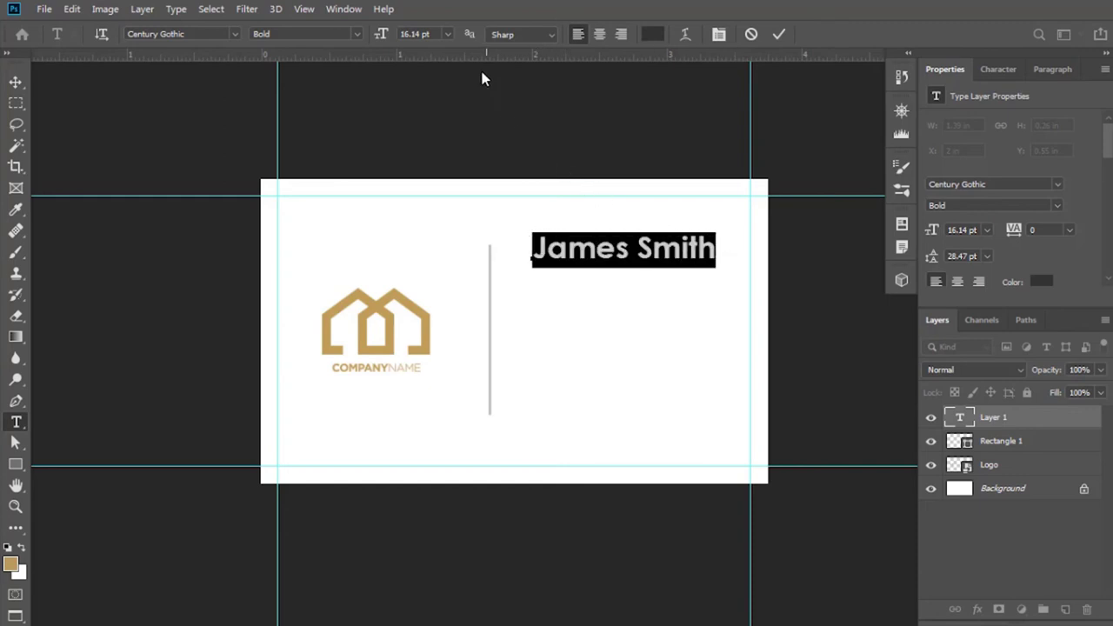
{"action": "left_click", "coordinate": [1000, 70]}
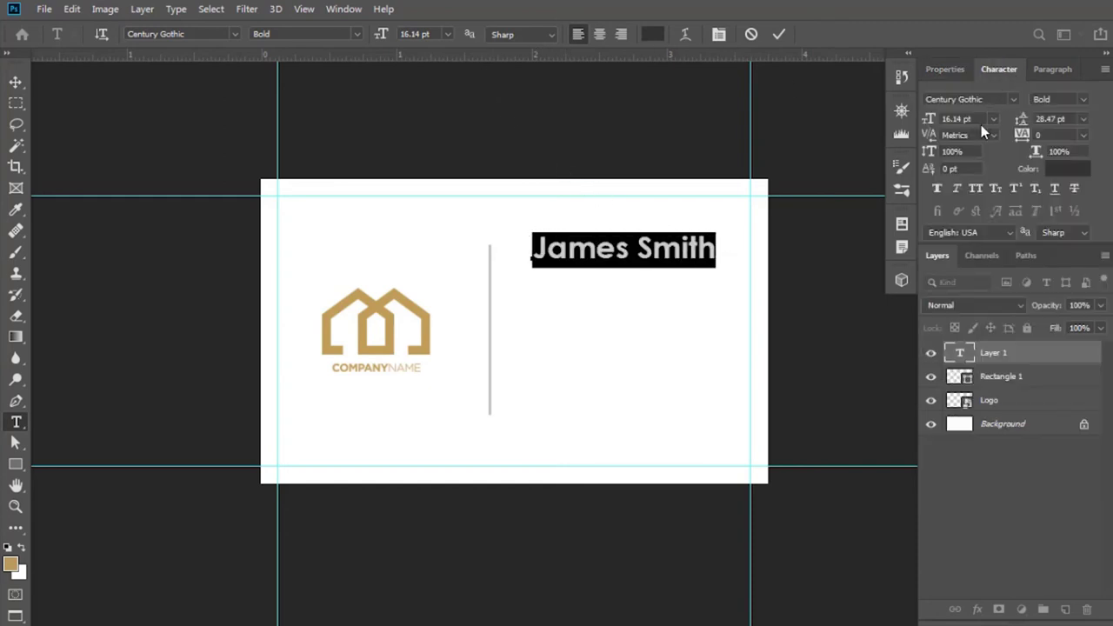
{"action": "left_click", "coordinate": [957, 119]}
{"action": "key", "text": "Return"}
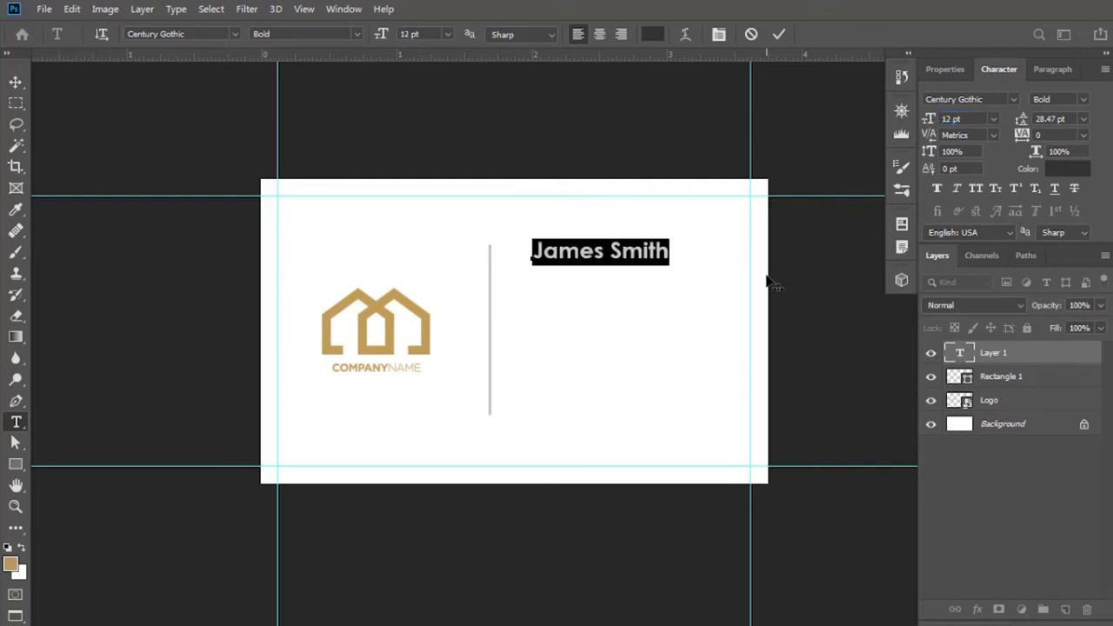
Switch the surname to Regular weight in Century Gothic, keeping the first name bold.
{"action": "left_click", "coordinate": [781, 34]}
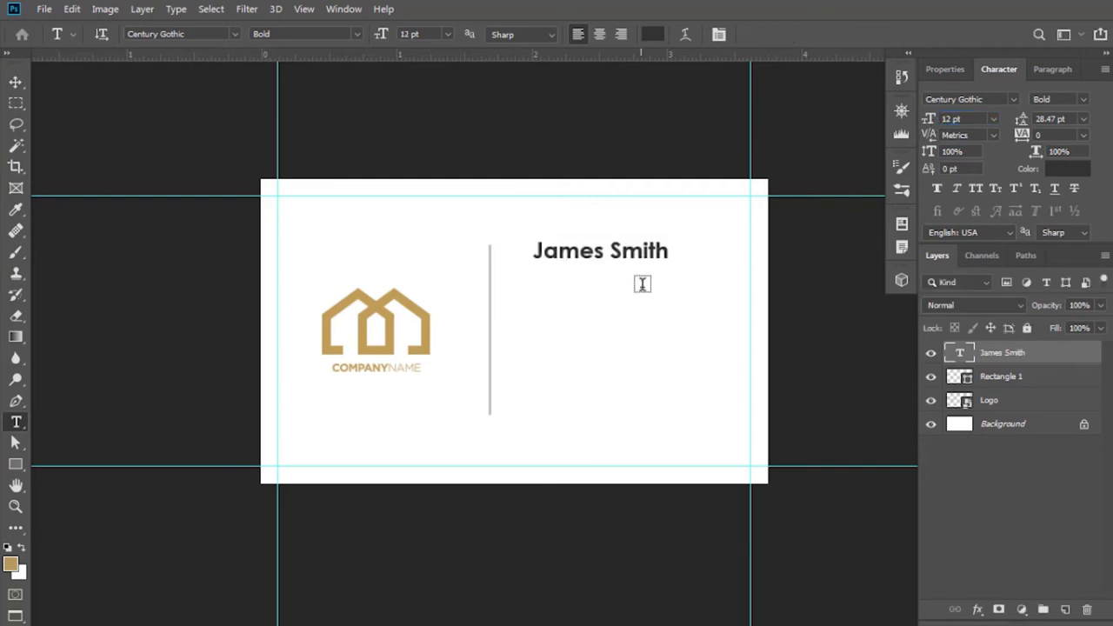
{"action": "scroll", "coordinate": [643, 261], "scroll_direction": "up", "scroll_amount": 4, "text": "alt"}
{"action": "scroll", "coordinate": [634, 250], "scroll_direction": "up", "scroll_amount": 1}
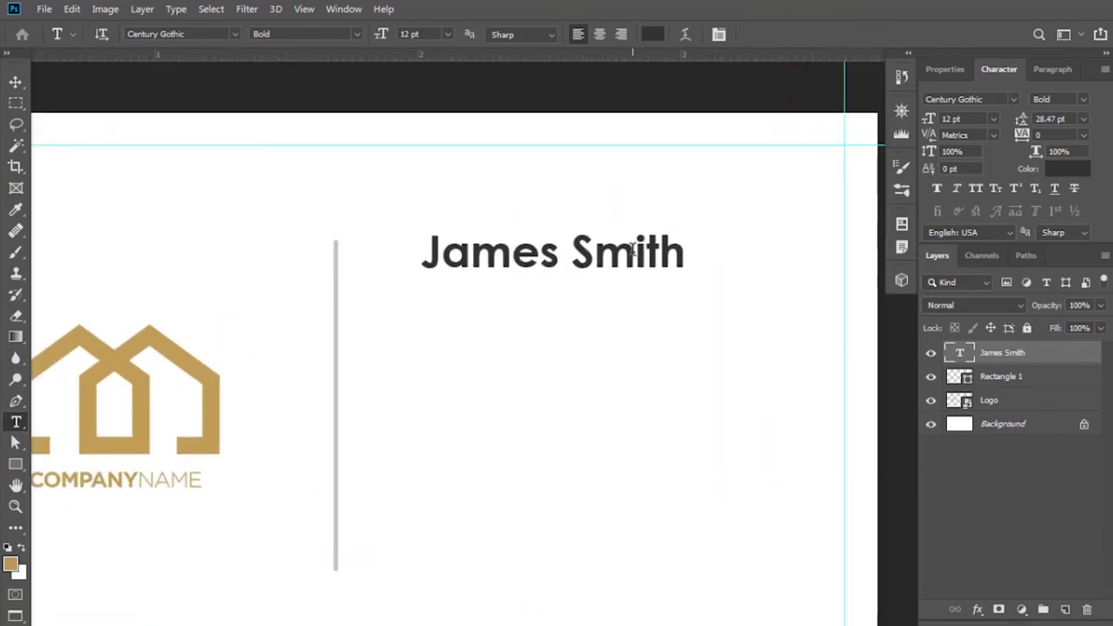
{"action": "left_click_drag", "start_coordinate": [572, 253], "coordinate": [686, 254]}
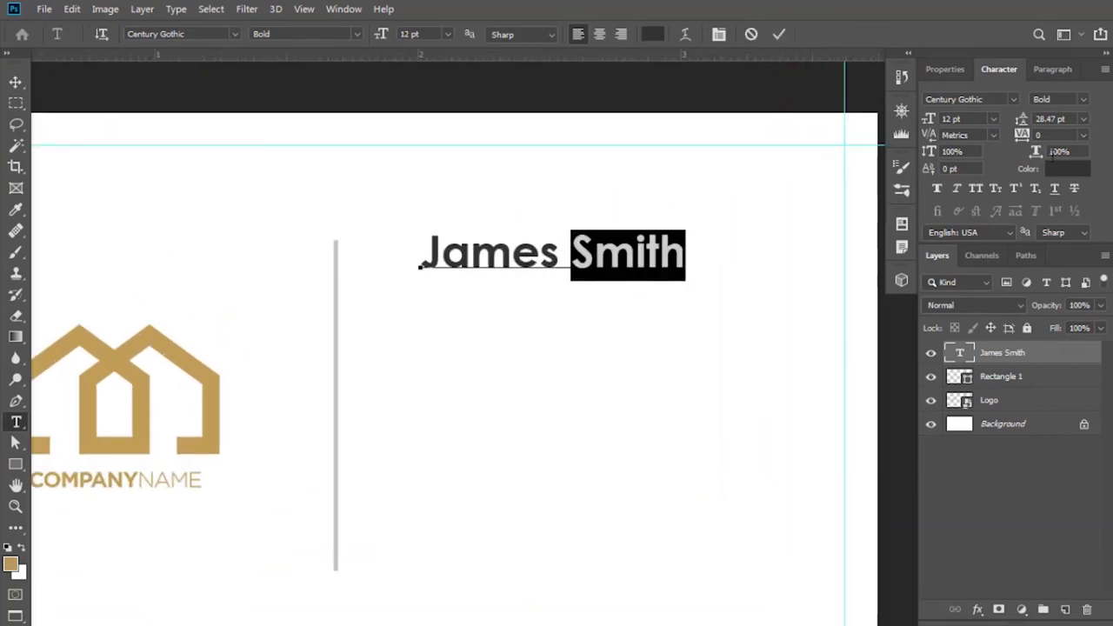
{"action": "left_click", "coordinate": [1084, 99]}
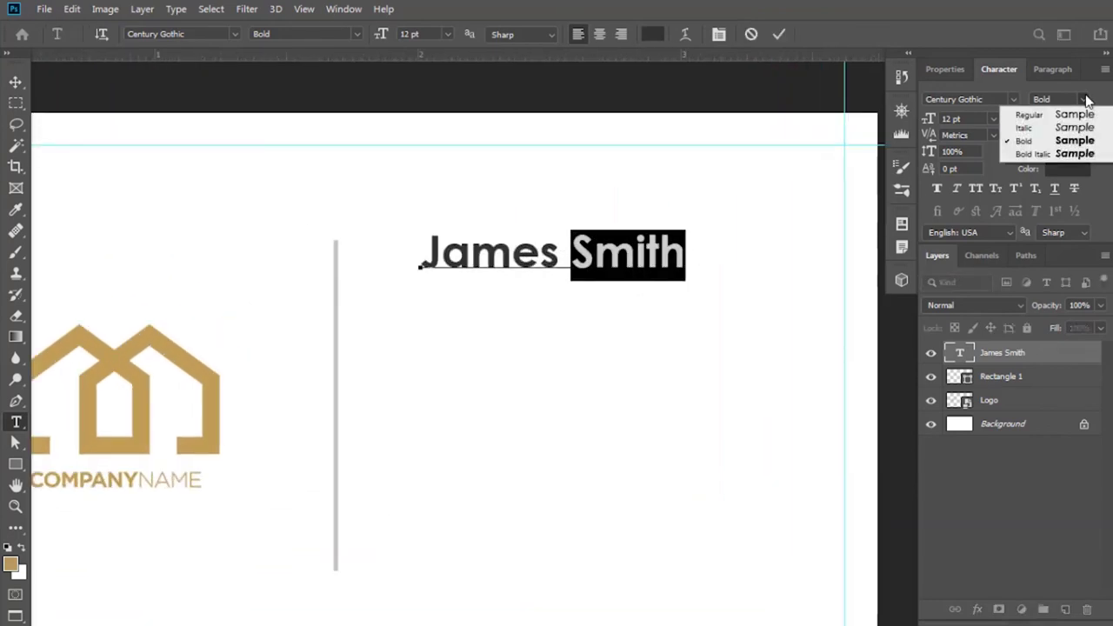
{"action": "left_click", "coordinate": [1046, 120]}
{"action": "left_click", "coordinate": [776, 34]}
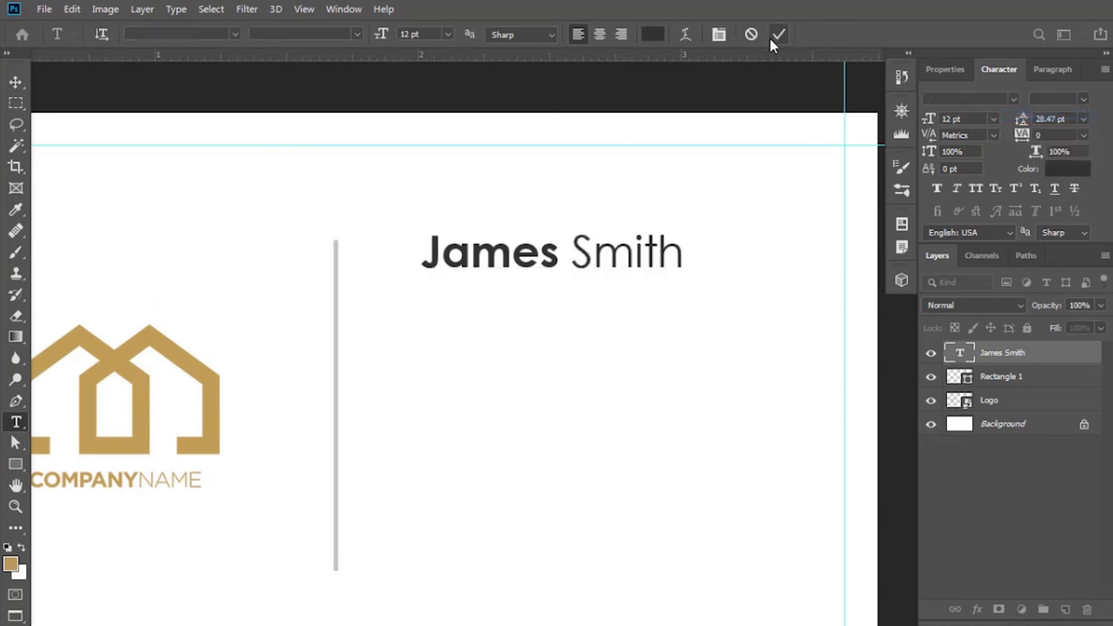
{"action": "key", "text": "v"}
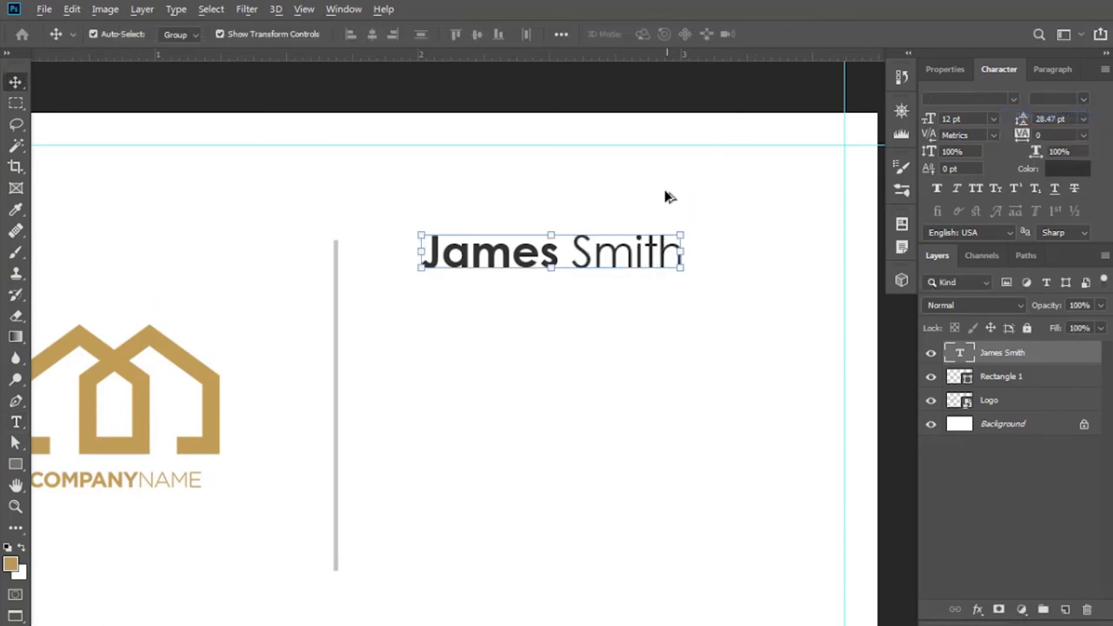
{"action": "scroll", "coordinate": [666, 189], "scroll_direction": "up", "scroll_amount": 1}
{"action": "scroll", "coordinate": [704, 220], "scroll_direction": "right", "scroll_amount": 2}
Duplicate the name layer below the name and retype it as 'Managing Director'.
{"action": "key", "text": "ctrl+j"}
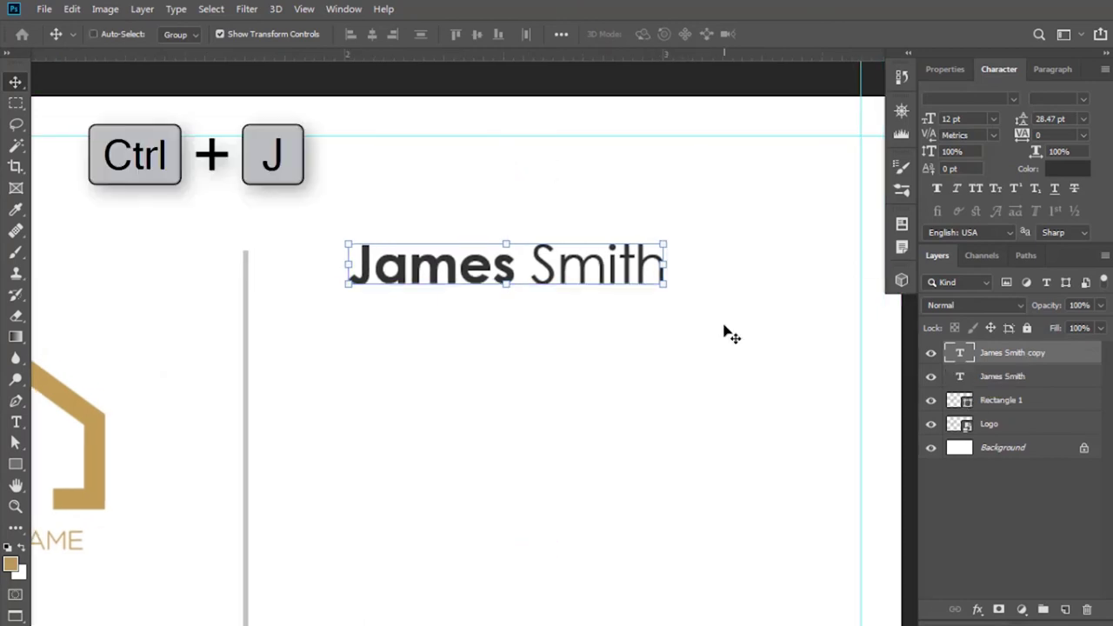
{"action": "scroll", "coordinate": [547, 273], "scroll_direction": "up", "scroll_amount": 1}
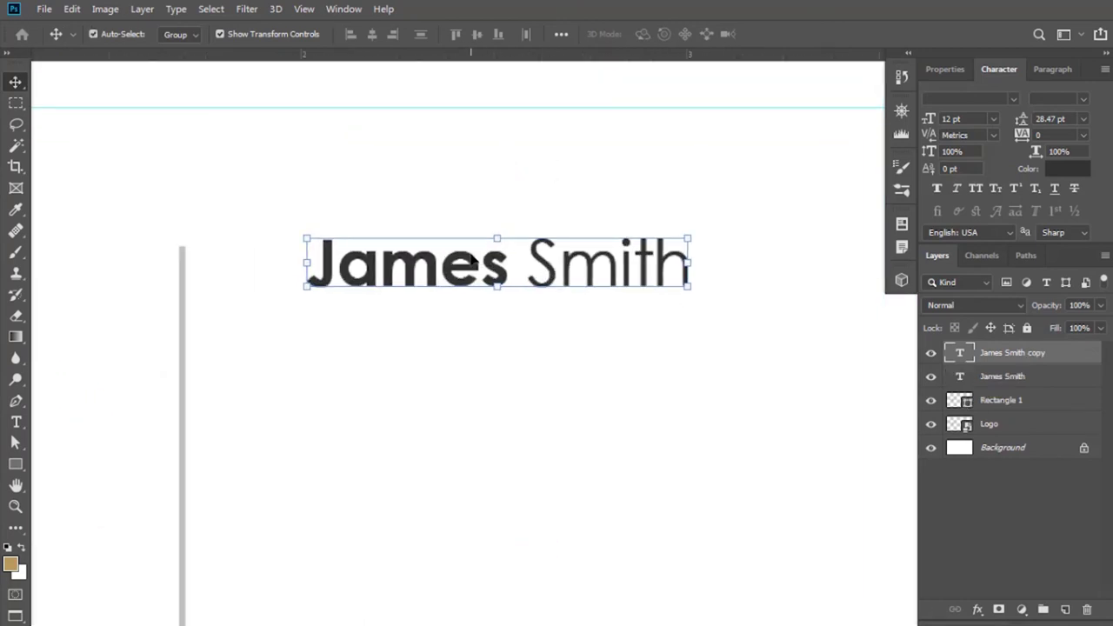
{"action": "left_click_drag", "start_coordinate": [494, 265], "coordinate": [493, 326]}
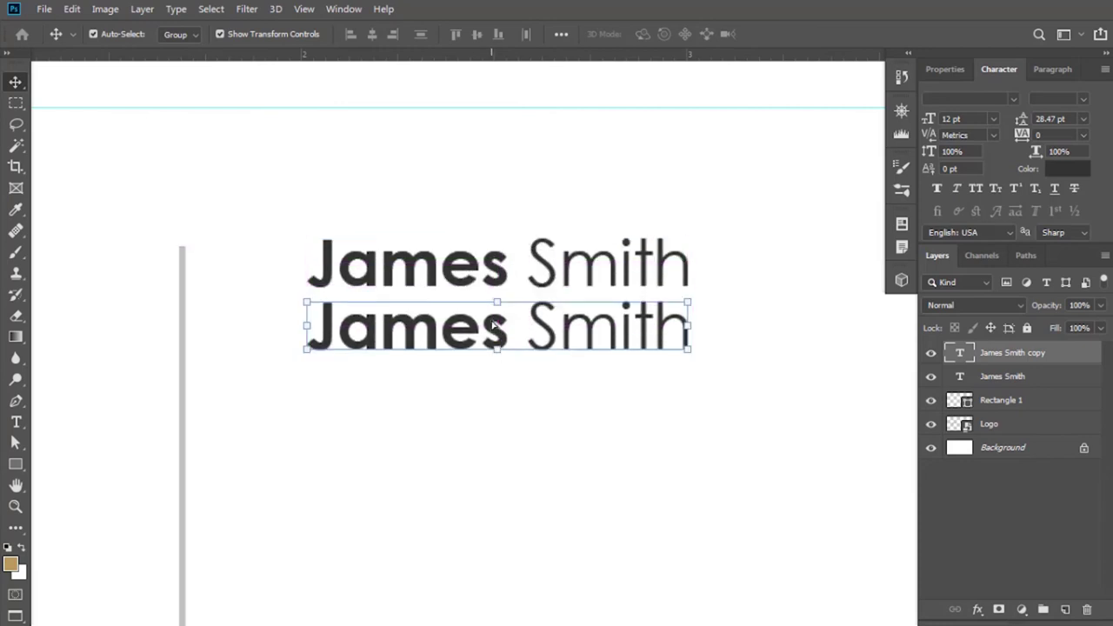
{"action": "left_click", "coordinate": [15, 422]}
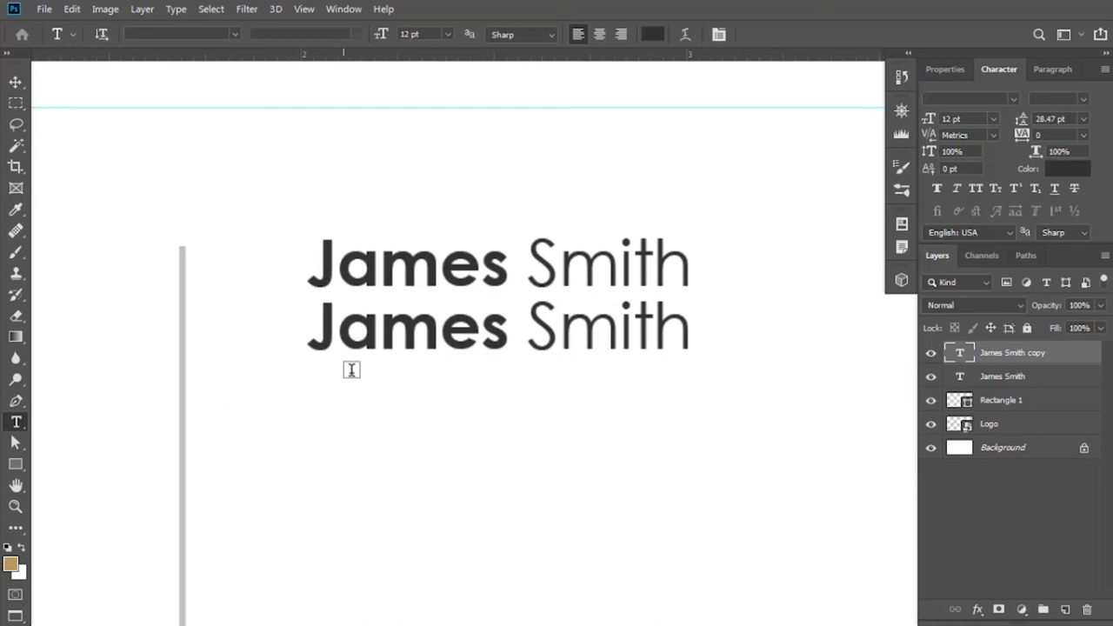
{"action": "left_click_drag", "start_coordinate": [322, 330], "coordinate": [706, 324]}
{"action": "key", "text": "ctrl+a"}
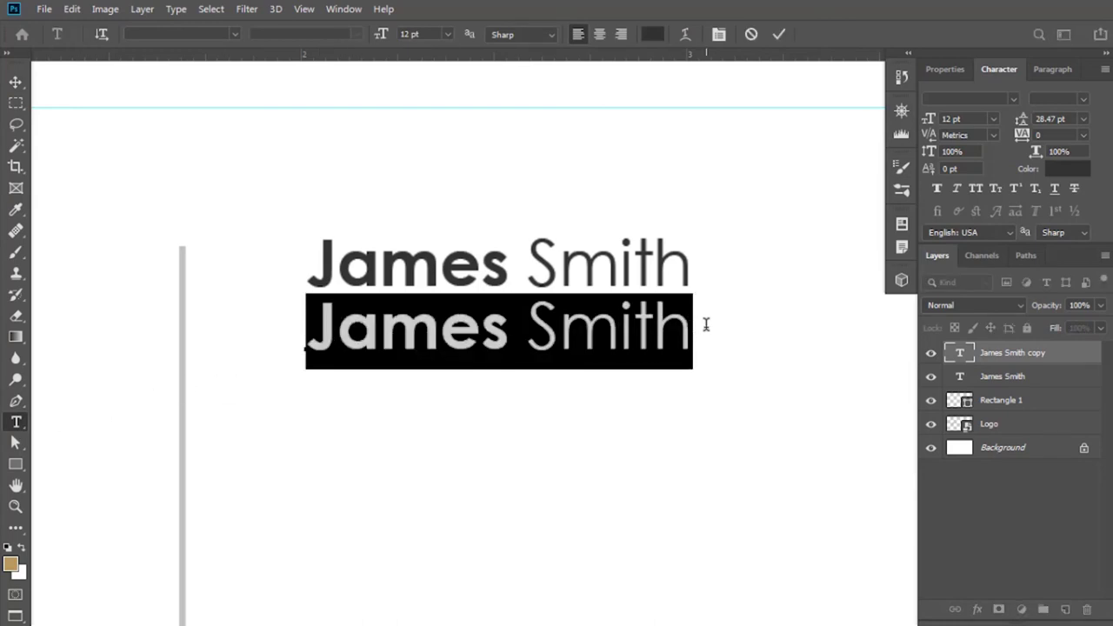
{"action": "type", "text": "M"}
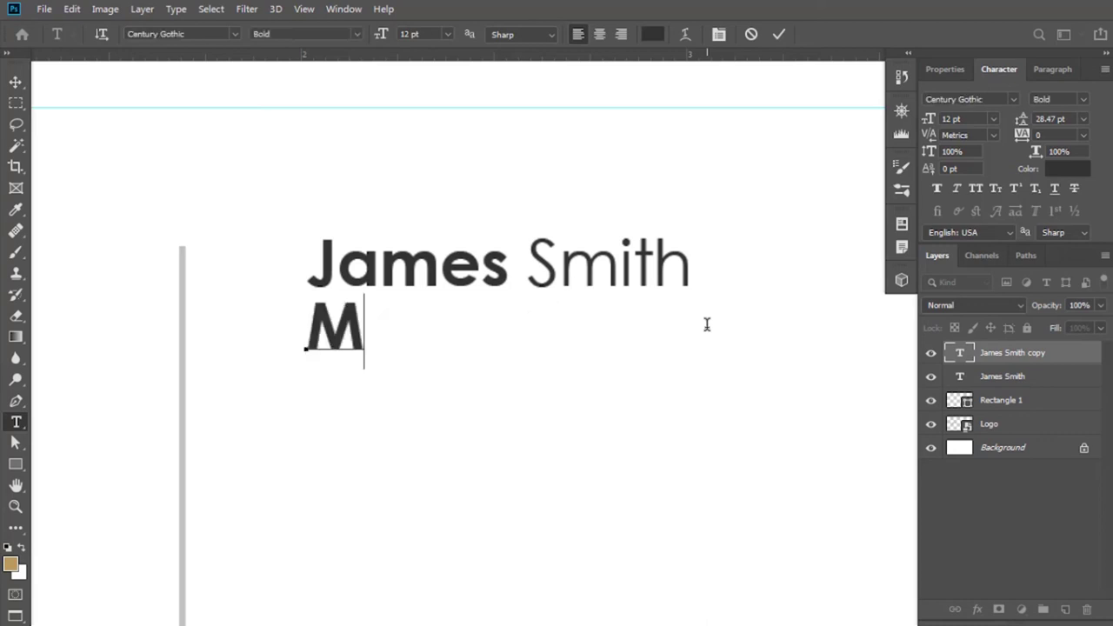
{"action": "type", "text": "anagi"}
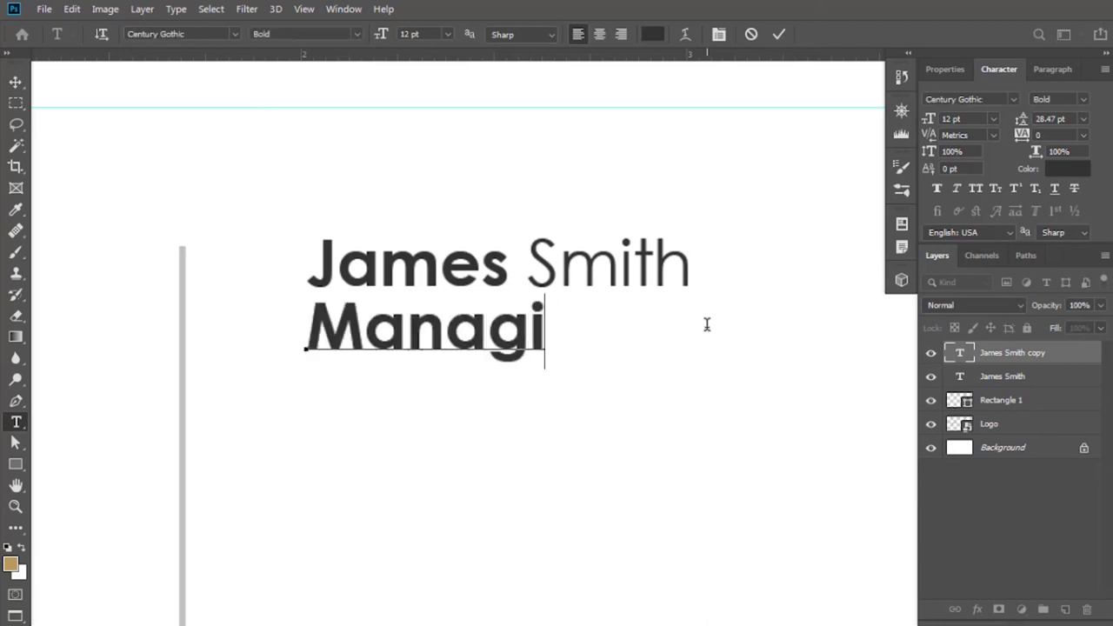
{"action": "type", "text": "ng Dir"}
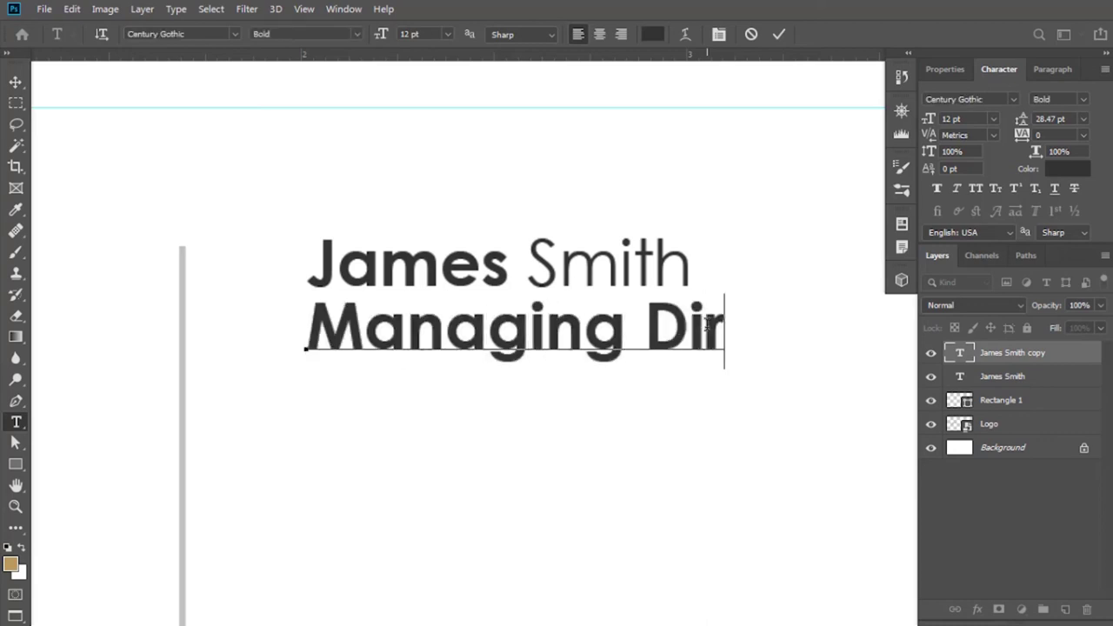
{"action": "type", "text": "ector"}
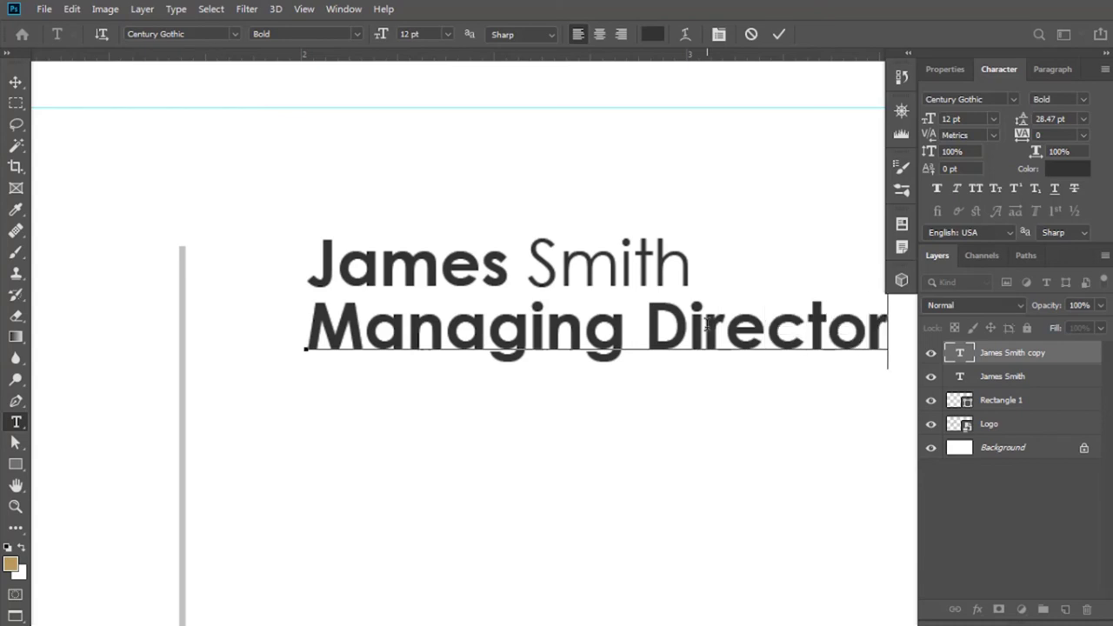
Make the job title Century Gothic Regular at 7 pt.
{"action": "left_click_drag", "start_coordinate": [888, 333], "coordinate": [323, 306]}
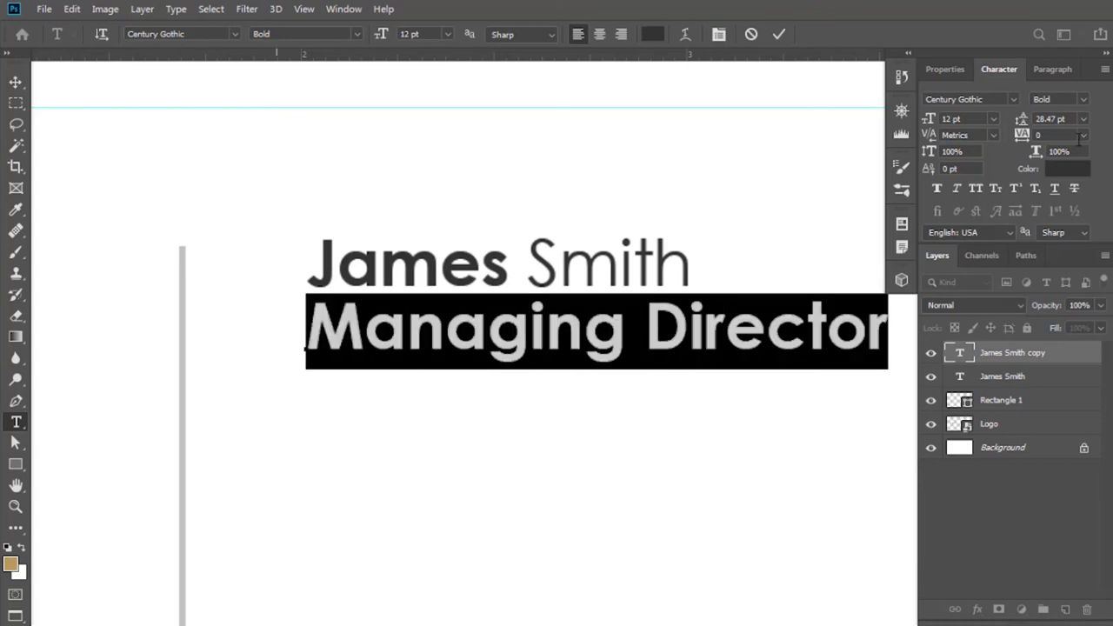
{"action": "left_click", "coordinate": [1083, 98]}
{"action": "left_click", "coordinate": [1035, 113]}
{"action": "left_click", "coordinate": [969, 123]}
{"action": "type", "text": "7"}
{"action": "key", "text": "Return"}
{"action": "left_click", "coordinate": [780, 34]}
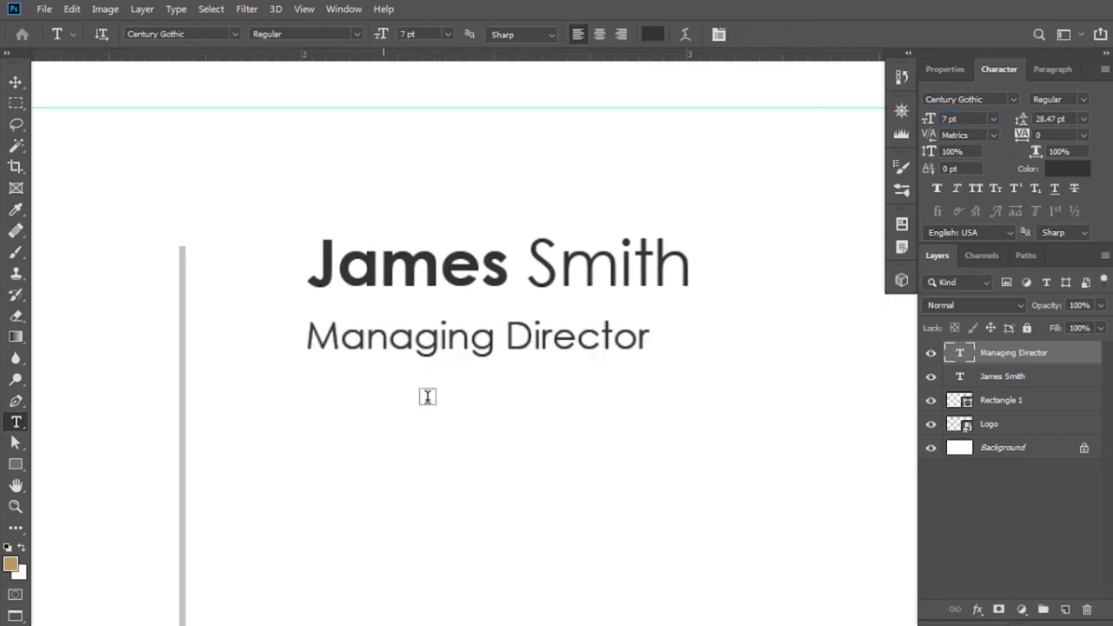
{"action": "key", "text": "v"}
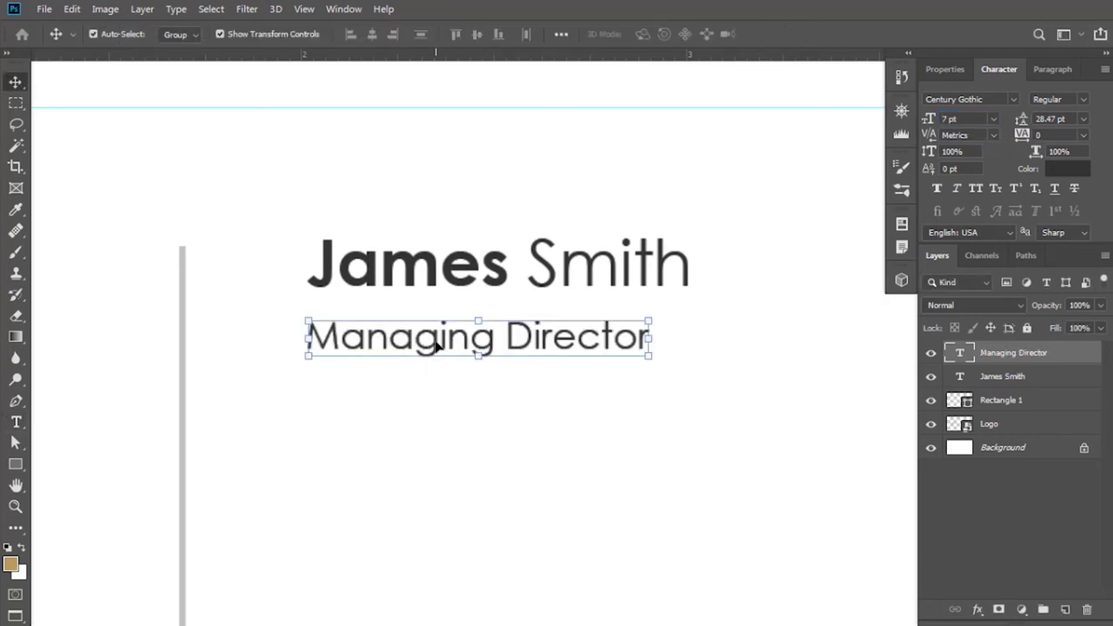
Move the job title up under the name and lighten it to grey (#888888).
{"action": "left_click_drag", "start_coordinate": [438, 346], "coordinate": [446, 324]}
{"action": "scroll", "coordinate": [487, 313], "scroll_direction": "right", "scroll_amount": 2}
{"action": "scroll", "coordinate": [487, 313], "scroll_direction": "down", "scroll_amount": 1}
{"action": "left_click", "coordinate": [1068, 172]}
{"action": "left_click_drag", "start_coordinate": [677, 368], "coordinate": [673, 311]}
{"action": "left_click", "coordinate": [1046, 210]}
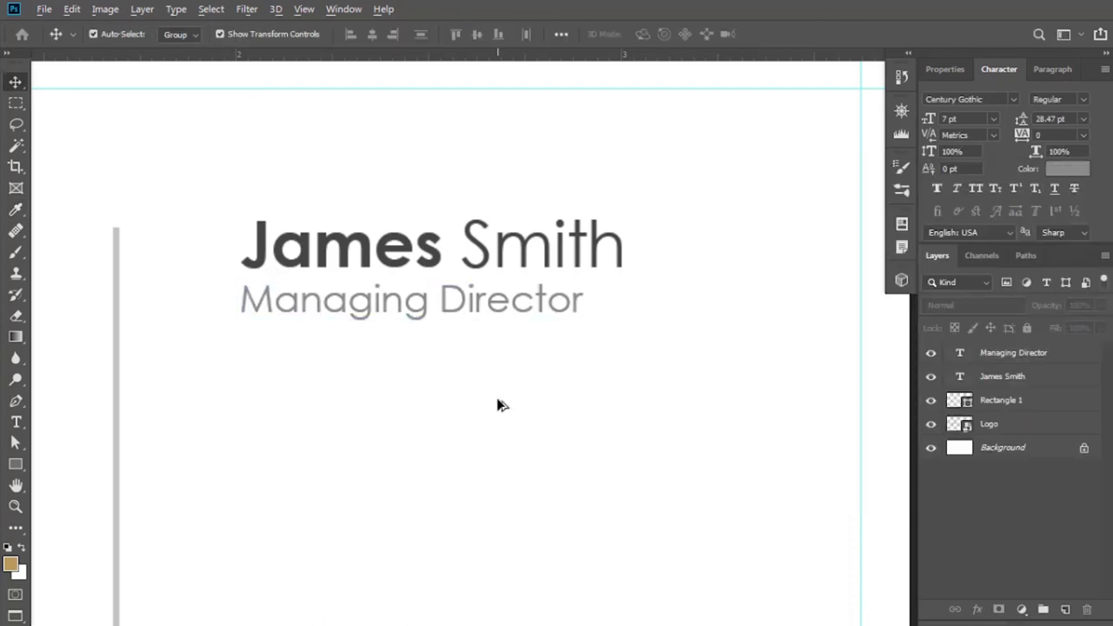
{"action": "left_click", "coordinate": [556, 478]}
{"action": "key", "text": "ctrl+minus"}
{"action": "key", "text": "ctrl+plus"}
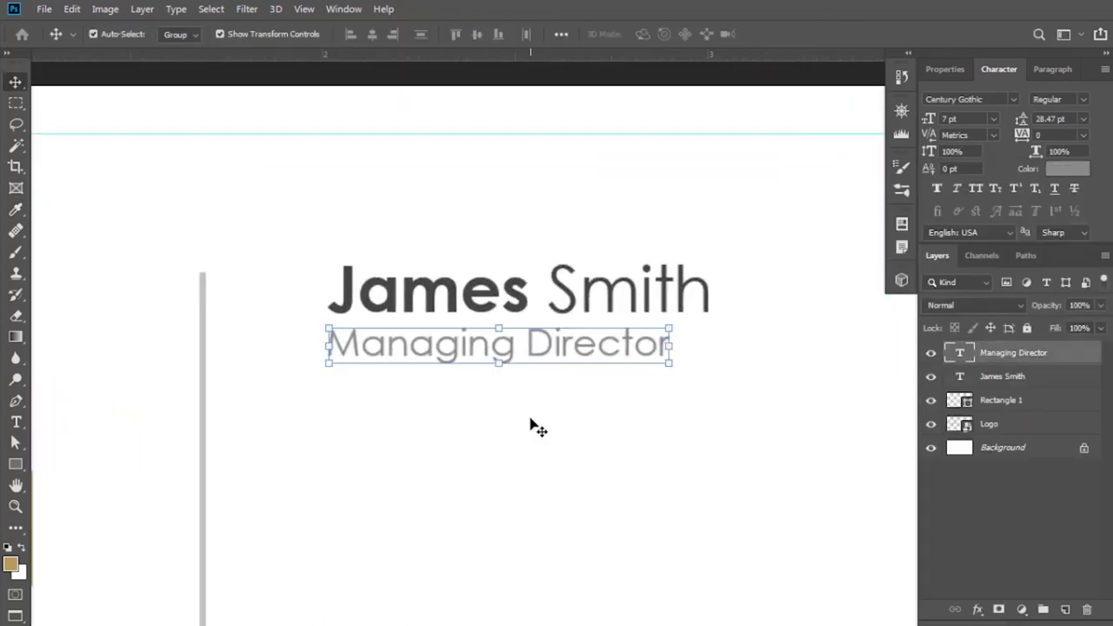
{"action": "scroll", "coordinate": [534, 434], "scroll_direction": "down", "scroll_amount": 1}
{"action": "scroll", "coordinate": [534, 442], "scroll_direction": "down", "scroll_amount": 2}
{"action": "left_click_drag", "start_coordinate": [526, 478], "coordinate": [522, 386]}
{"action": "scroll", "coordinate": [514, 342], "scroll_direction": "up", "scroll_amount": 3}
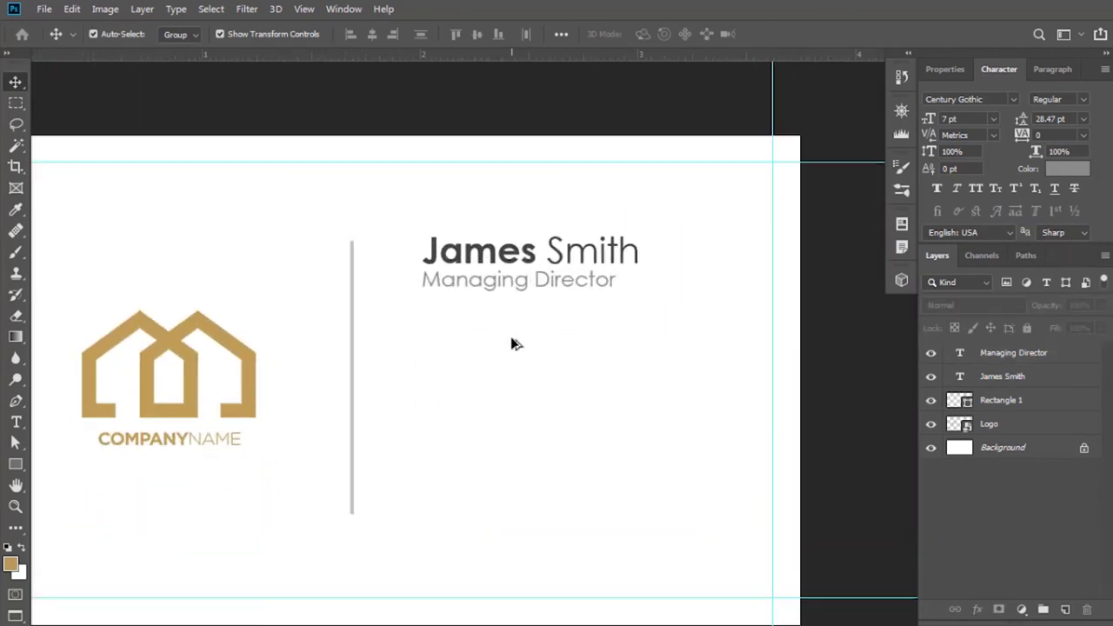
{"action": "left_click", "coordinate": [573, 272]}
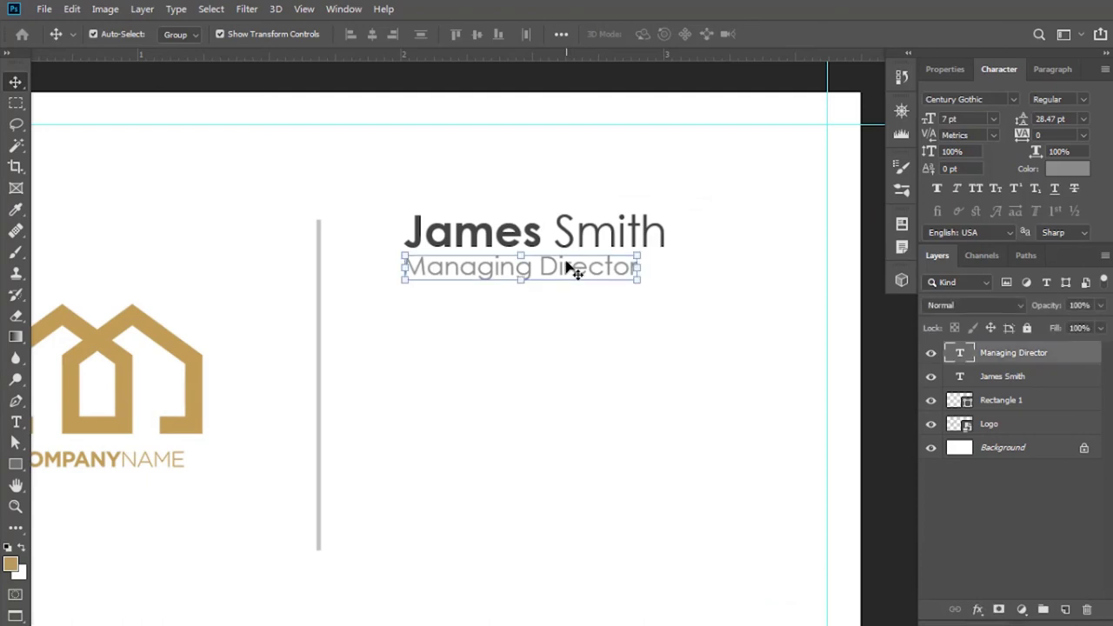
Duplicate the job title layer below it and type the company's street address.
{"action": "key", "text": "ctrl+j"}
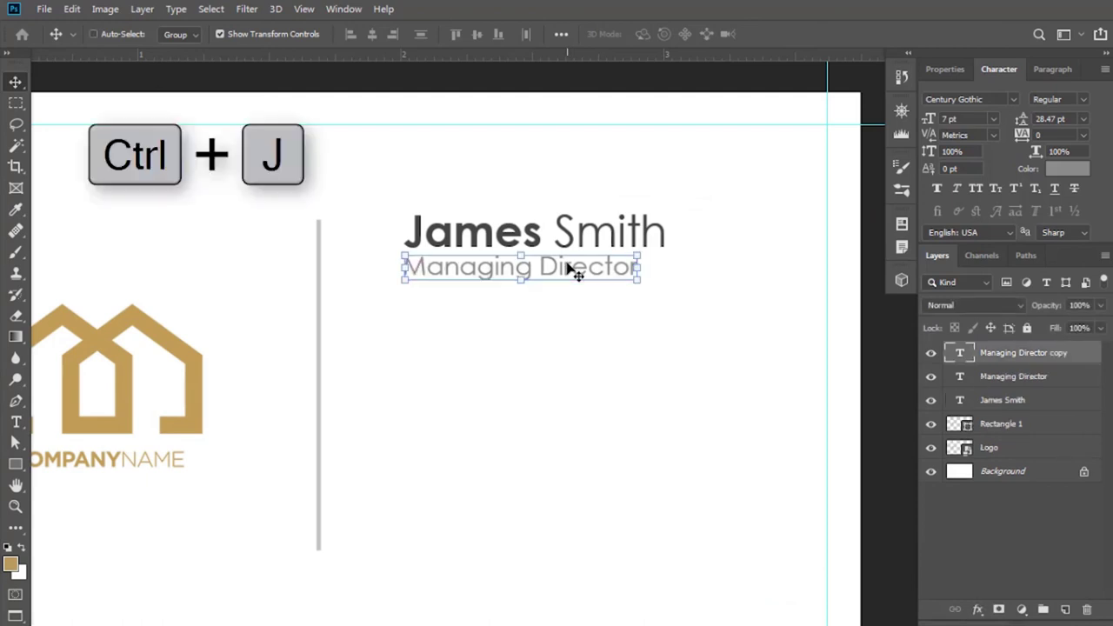
{"action": "left_click_drag", "start_coordinate": [561, 272], "coordinate": [553, 385]}
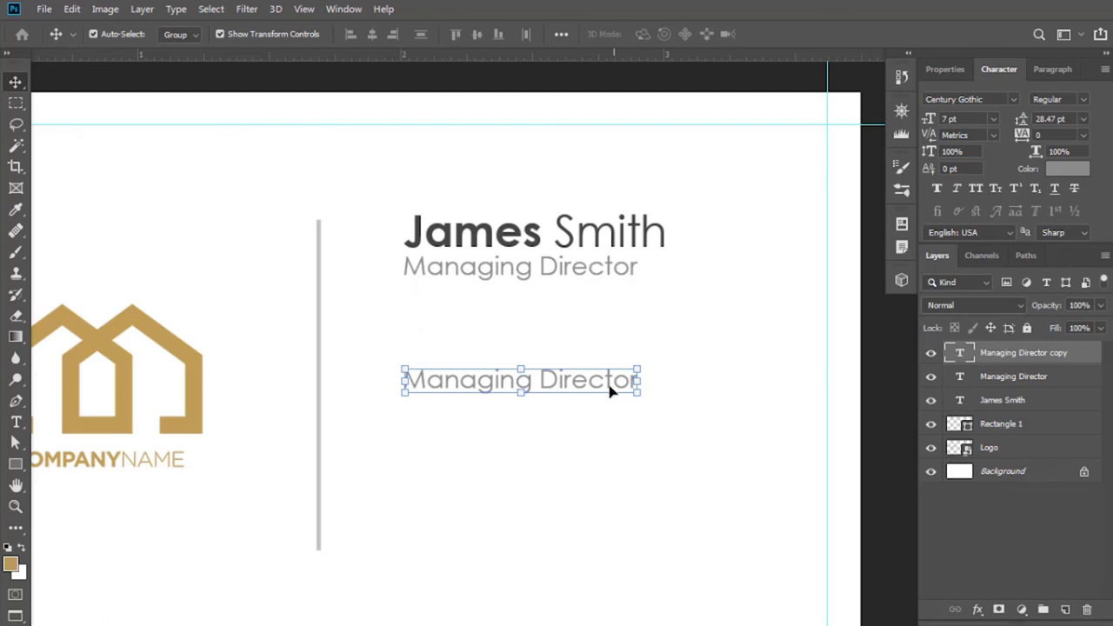
{"action": "key", "text": "t"}
{"action": "left_click", "coordinate": [579, 380]}
{"action": "key", "text": "ctrl+a"}
{"action": "type", "text": "350"}
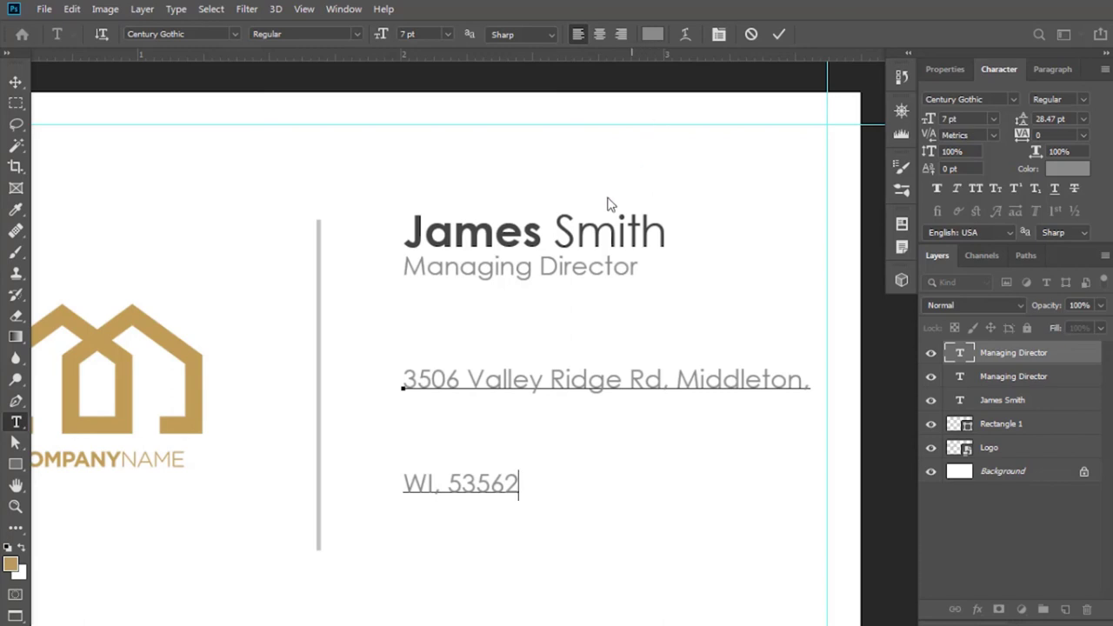
Set the address's line spacing to (Auto).
{"action": "left_click_drag", "start_coordinate": [406, 375], "coordinate": [565, 502]}
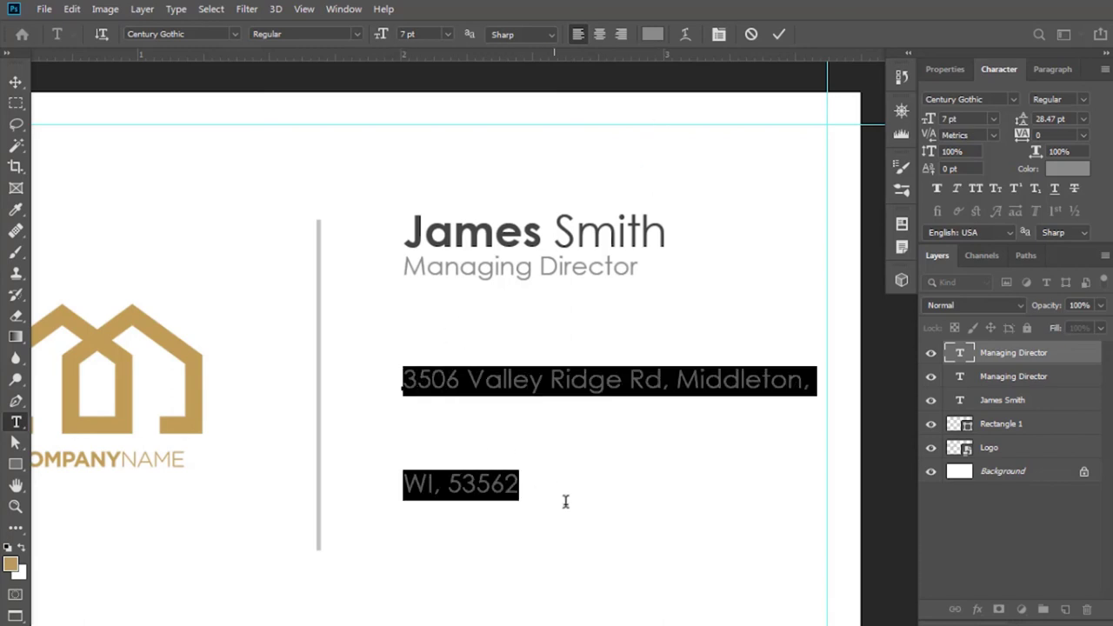
{"action": "left_click", "coordinate": [1084, 119]}
{"action": "left_click", "coordinate": [1068, 112]}
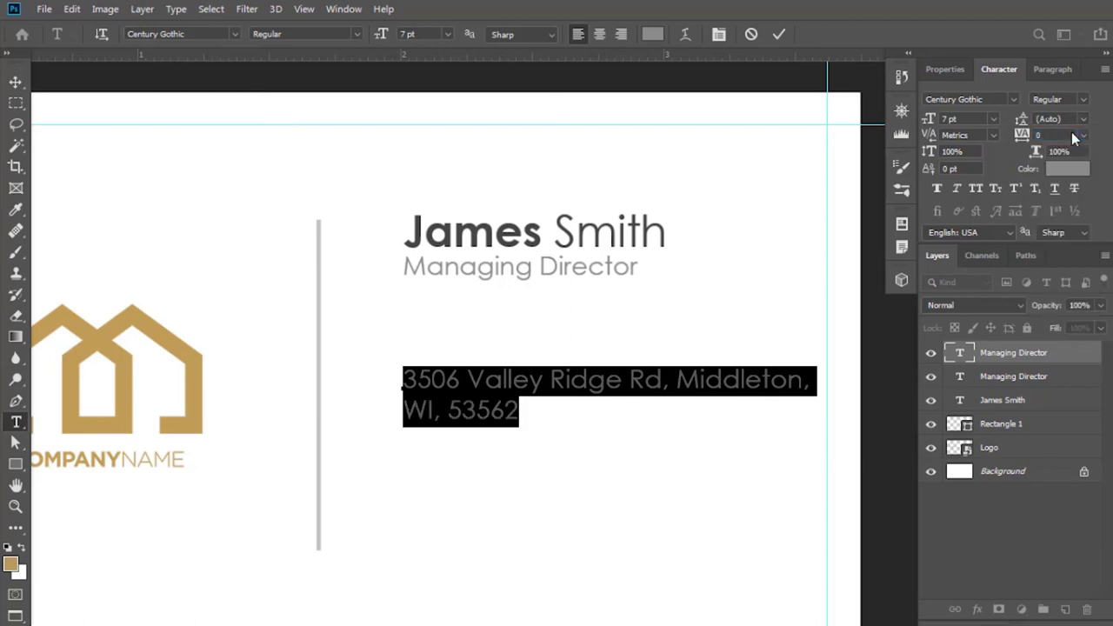
{"action": "left_click", "coordinate": [778, 34]}
Rebreak the address into two lines and commit it.
{"action": "left_click", "coordinate": [679, 380]}
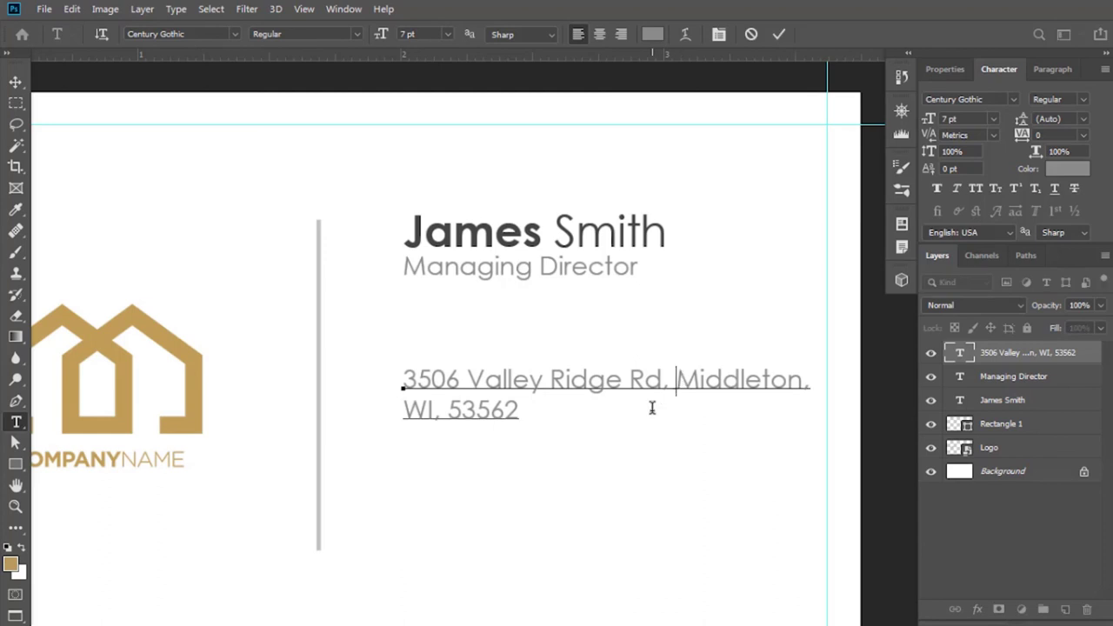
{"action": "key", "text": "Return"}
{"action": "key", "text": "End"}
{"action": "key", "text": "Delete"}
{"action": "left_click", "coordinate": [778, 35]}
{"action": "key", "text": "v"}
{"action": "scroll", "coordinate": [592, 461], "scroll_direction": "down", "scroll_amount": 1}
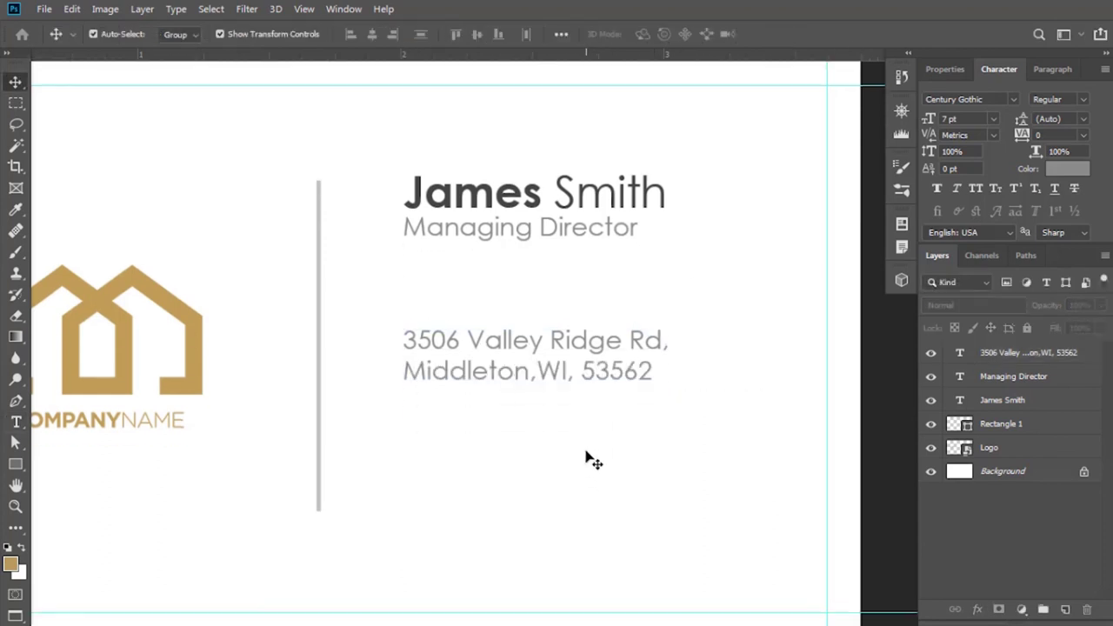
Add the company phone number on a duplicated line below the address.
{"action": "key", "text": "ctrl+j"}
{"action": "left_click_drag", "start_coordinate": [572, 348], "coordinate": [571, 417]}
{"action": "key", "text": "t"}
{"action": "left_click", "coordinate": [403, 400]}
{"action": "key", "text": "ctrl+a"}
{"action": "key", "text": "Delete"}
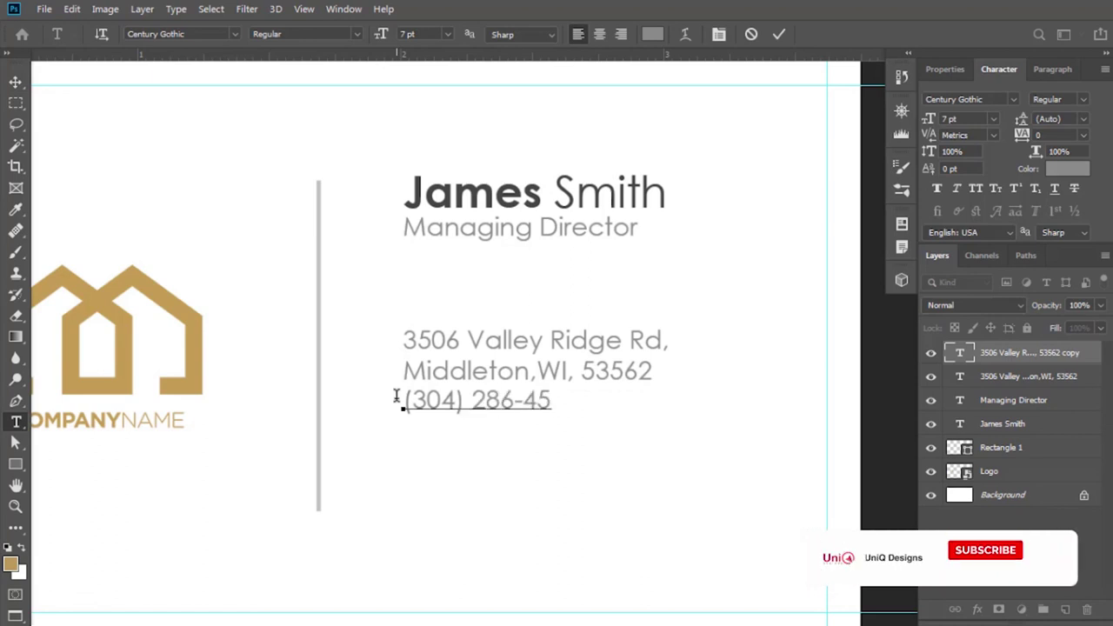
{"action": "key", "text": "ctrl+Return"}
{"action": "key", "text": "v"}
Add the company e-mail address on a duplicated line below the phone number.
{"action": "key", "text": "ctrl+j"}
{"action": "scroll", "coordinate": [539, 420], "scroll_direction": "up", "scroll_amount": 2}
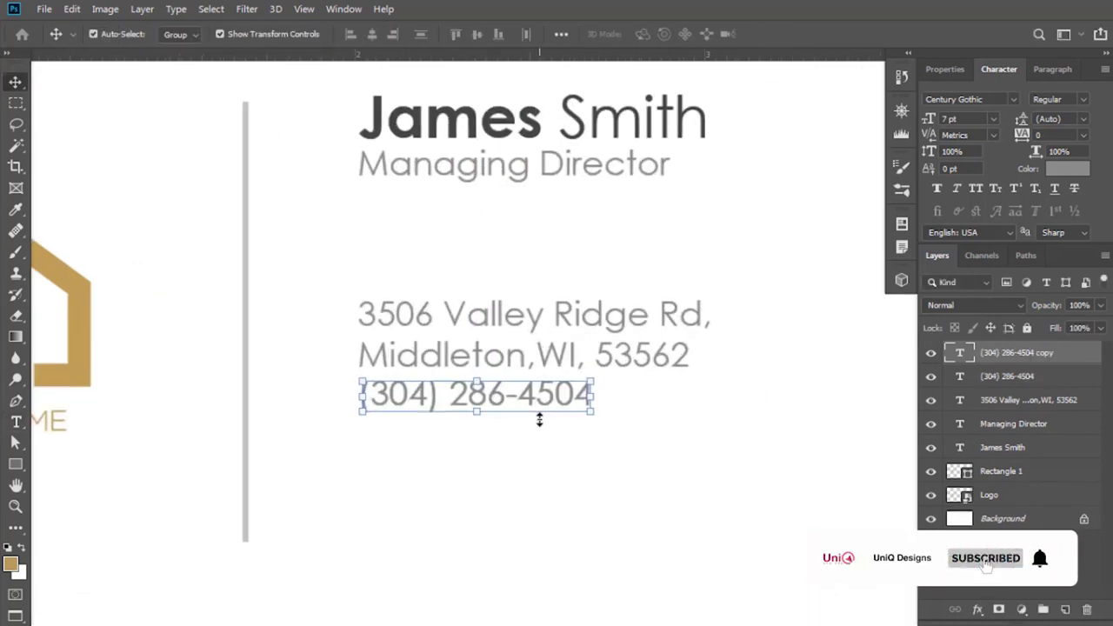
{"action": "left_click_drag", "start_coordinate": [539, 420], "coordinate": [527, 440]}
{"action": "key", "text": "t"}
{"action": "left_click", "coordinate": [532, 448]}
{"action": "key", "text": "ctrl+a"}
{"action": "type", "text": "info@companyname.com"}
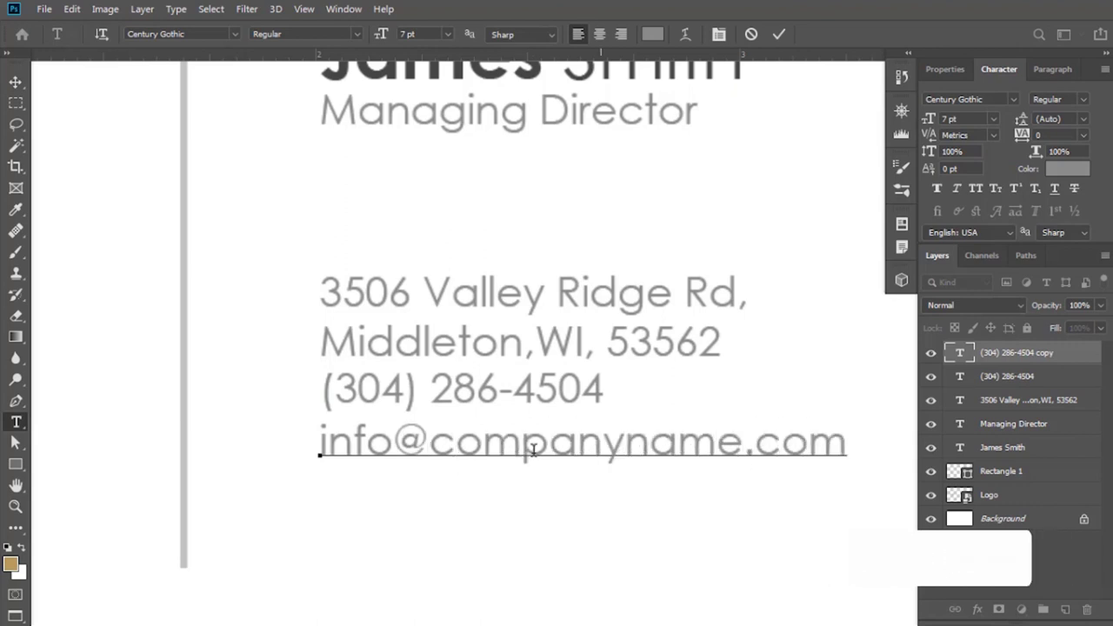
{"action": "key", "text": "ctrl+Return"}
{"action": "key", "text": "v"}
{"action": "key", "text": "ctrl+j"}
{"action": "left_click_drag", "start_coordinate": [663, 444], "coordinate": [660, 490]}
{"action": "key", "text": "t"}
{"action": "left_click_drag", "start_coordinate": [740, 487], "coordinate": [320, 487]}
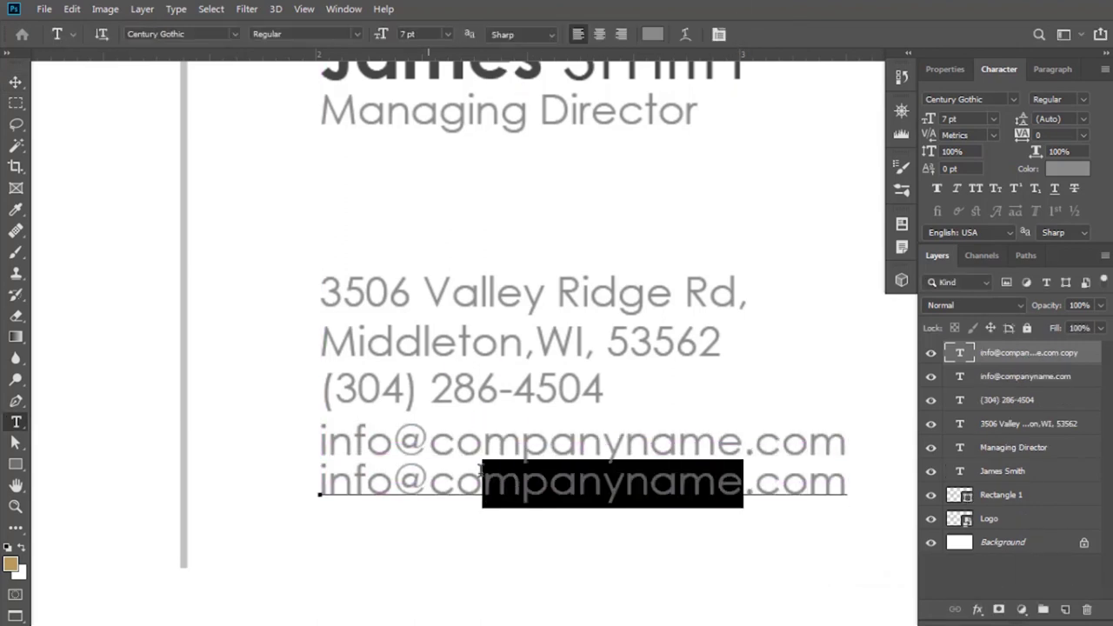
{"action": "type", "text": "www.companyname"}
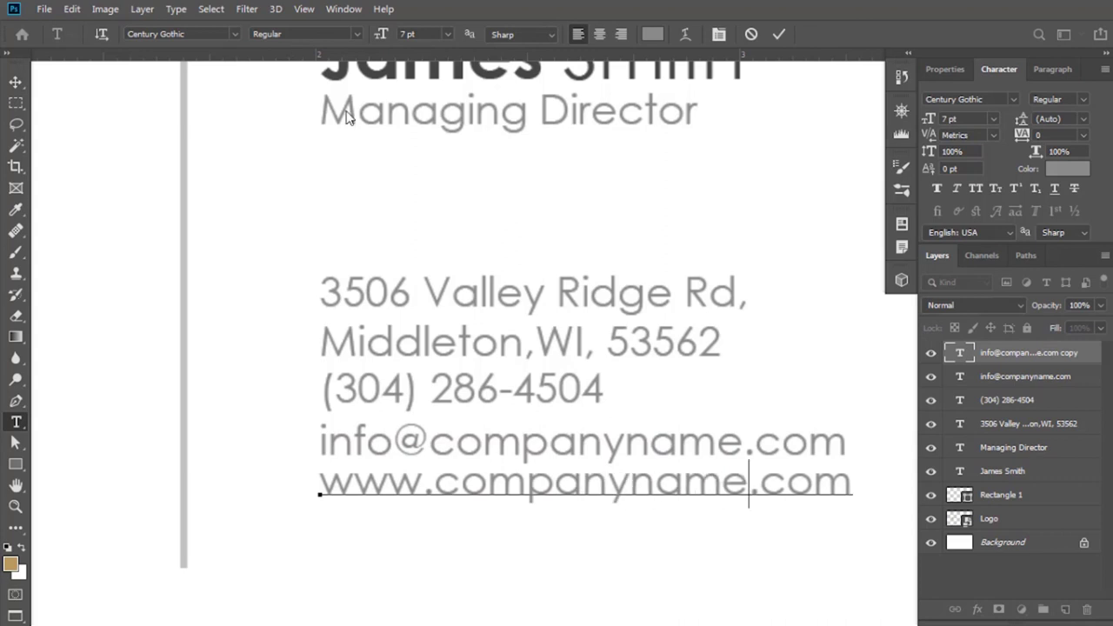
{"action": "key", "text": "ctrl+Return"}
{"action": "key", "text": "v"}
{"action": "key", "text": "ctrl+0"}
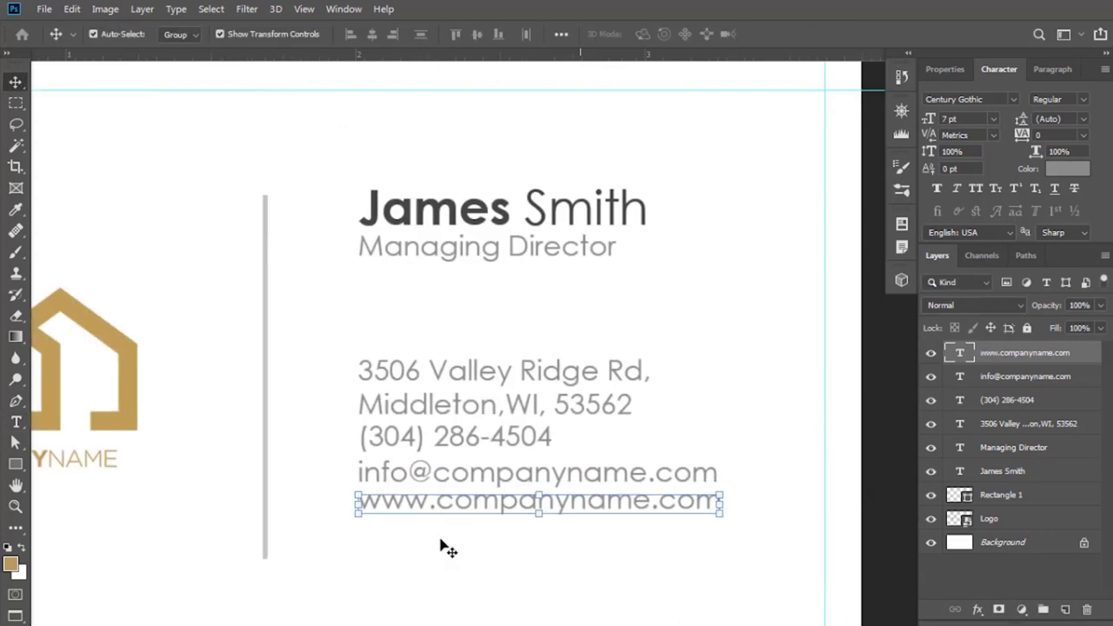
{"action": "left_click", "coordinate": [450, 541]}
Distribute the four contact lines evenly by their vertical centres.
{"action": "scroll", "coordinate": [546, 482], "scroll_direction": "down", "scroll_amount": 2}
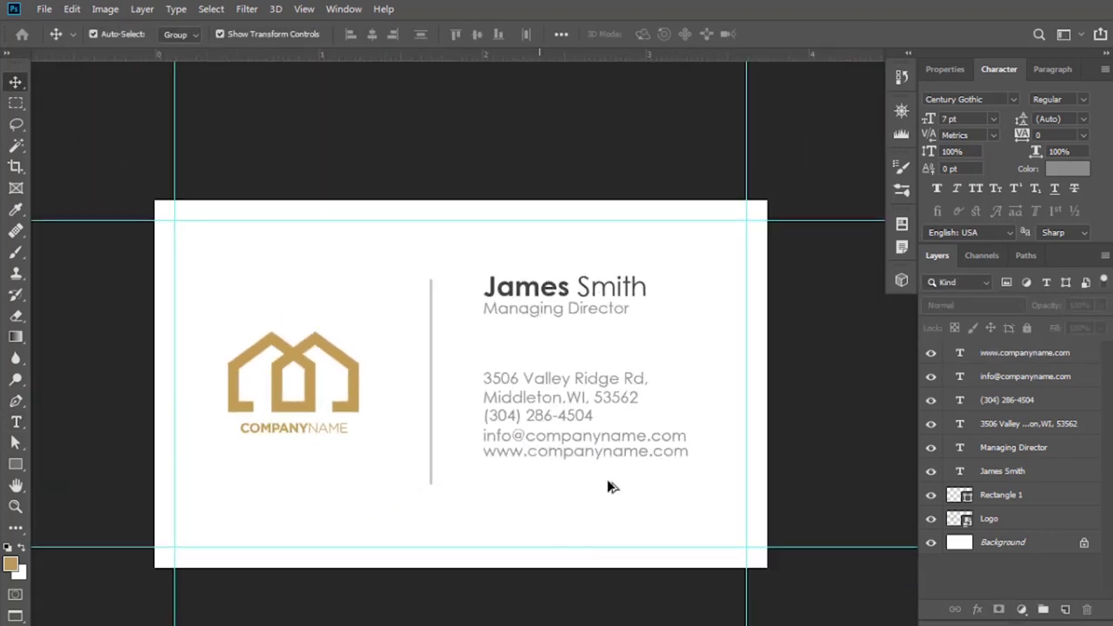
{"action": "scroll", "coordinate": [695, 502], "scroll_direction": "up", "scroll_amount": 1}
{"action": "left_click_drag", "start_coordinate": [699, 502], "coordinate": [450, 348]}
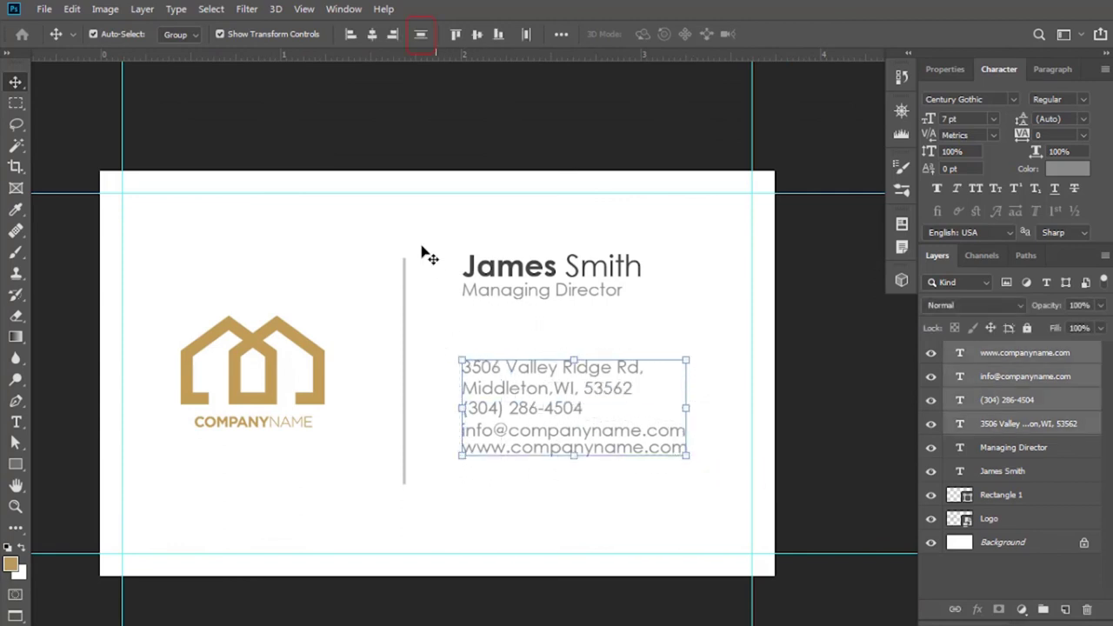
{"action": "left_click", "coordinate": [418, 36]}
{"action": "left_click", "coordinate": [598, 534]}
Centre the grey divider vertically on the card.
{"action": "scroll", "coordinate": [465, 408], "scroll_direction": "down", "scroll_amount": 2}
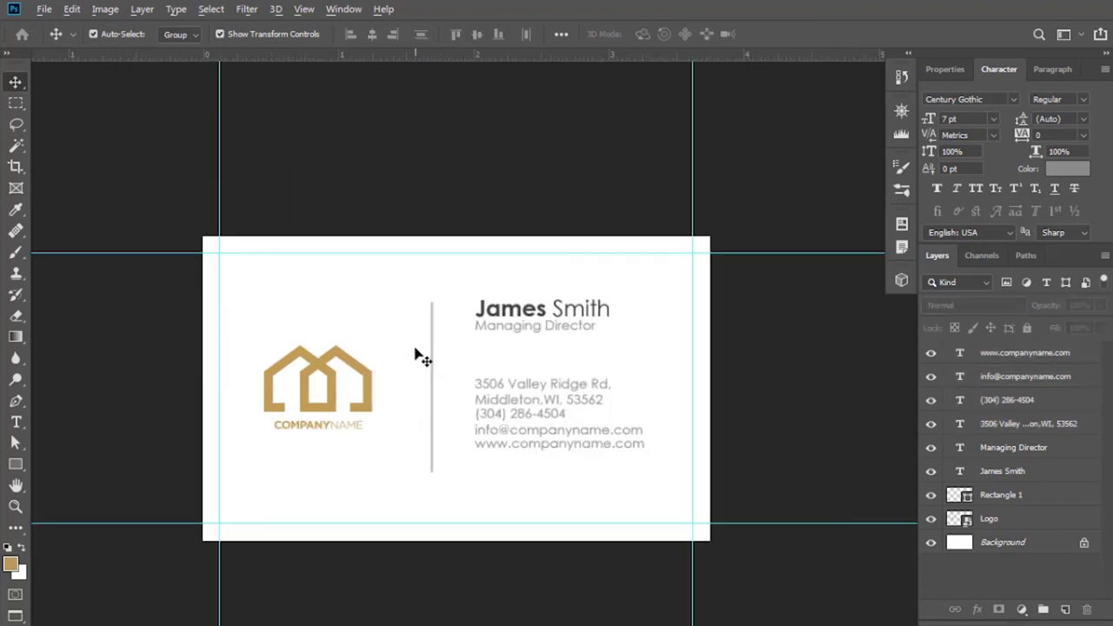
{"action": "scroll", "coordinate": [419, 353], "scroll_direction": "up", "scroll_amount": 2}
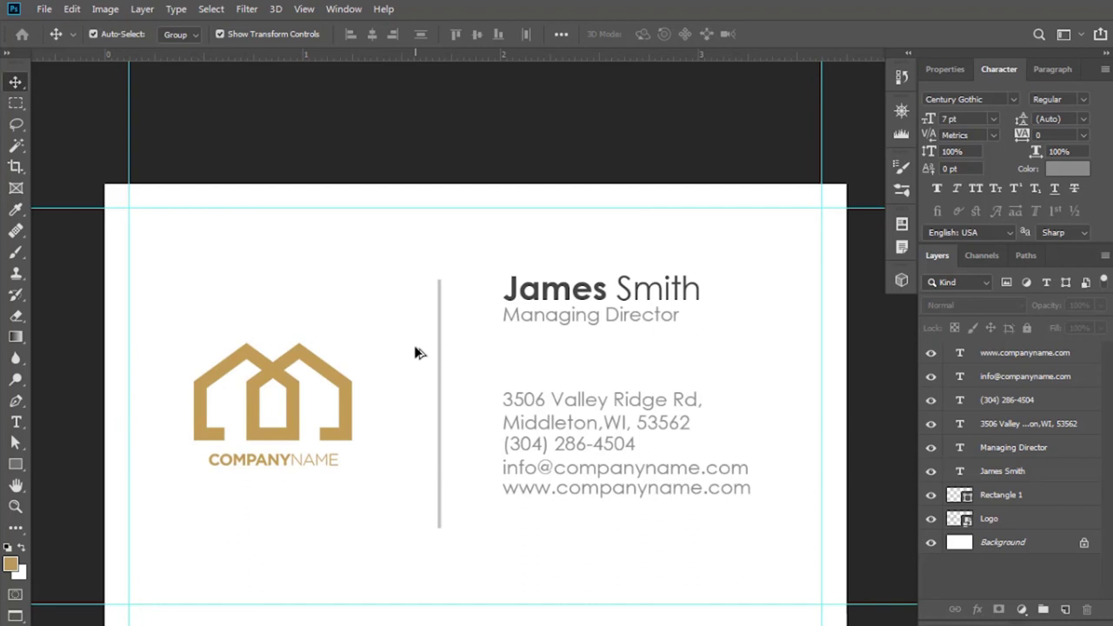
{"action": "scroll", "coordinate": [414, 345], "scroll_direction": "up", "scroll_amount": 1}
{"action": "left_click_drag", "start_coordinate": [406, 325], "coordinate": [439, 363]}
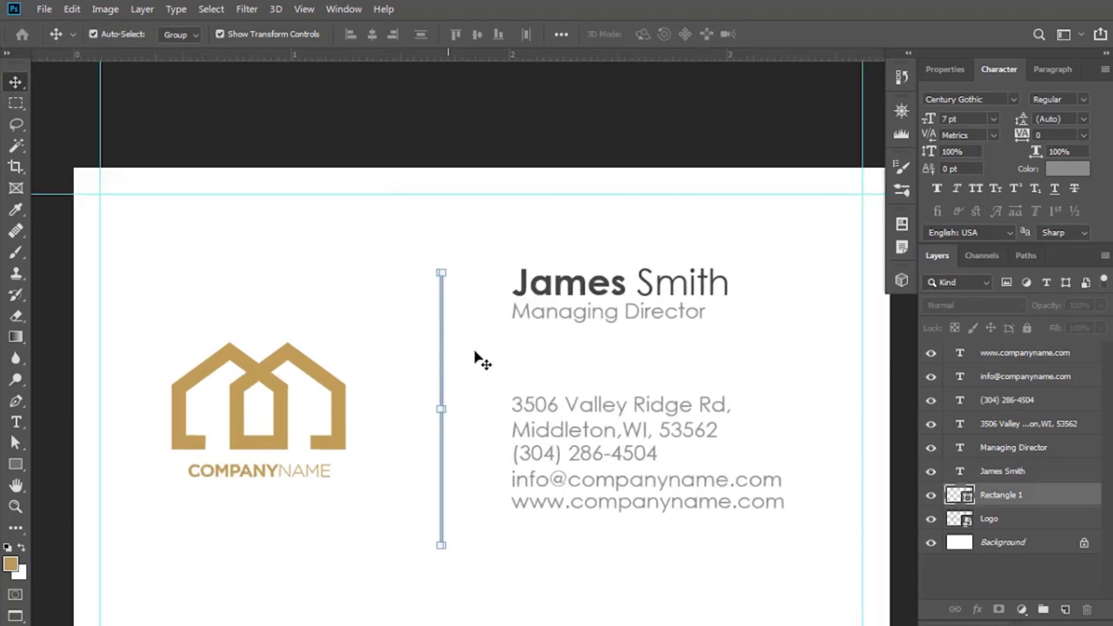
{"action": "scroll", "coordinate": [476, 356], "scroll_direction": "down", "scroll_amount": 2}
{"action": "key", "text": "ctrl+a"}
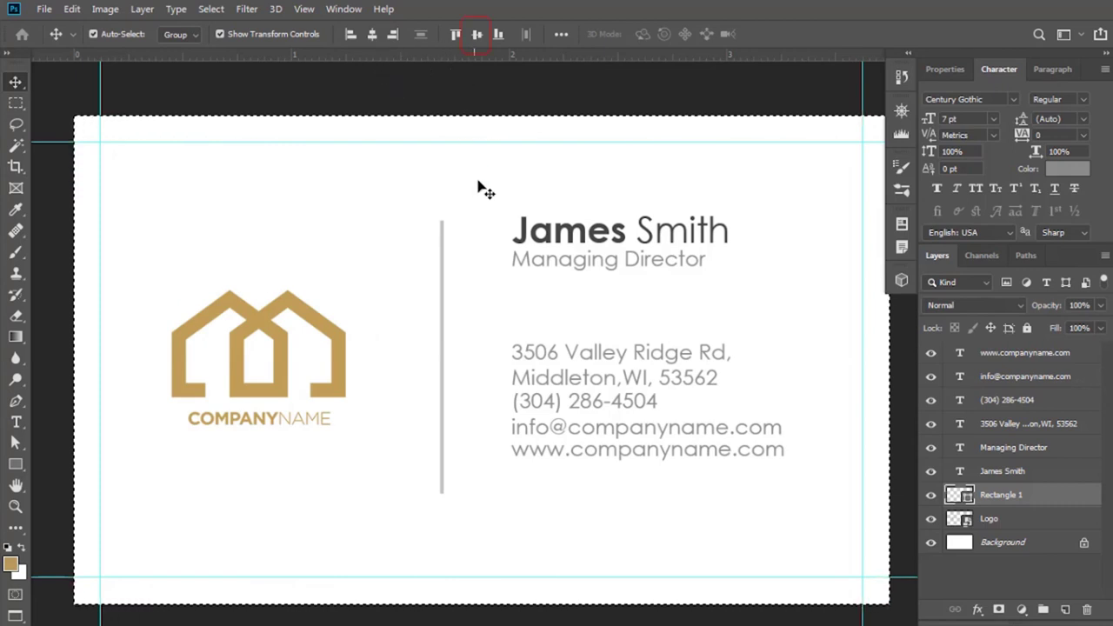
{"action": "left_click", "coordinate": [476, 33]}
{"action": "key", "text": "ctrl+d"}
{"action": "left_click", "coordinate": [479, 371]}
Centre the gold house logo vertically on the card.
{"action": "left_click_drag", "start_coordinate": [492, 322], "coordinate": [363, 291]}
{"action": "key", "text": "ctrl+minus"}
{"action": "left_click", "coordinate": [309, 365]}
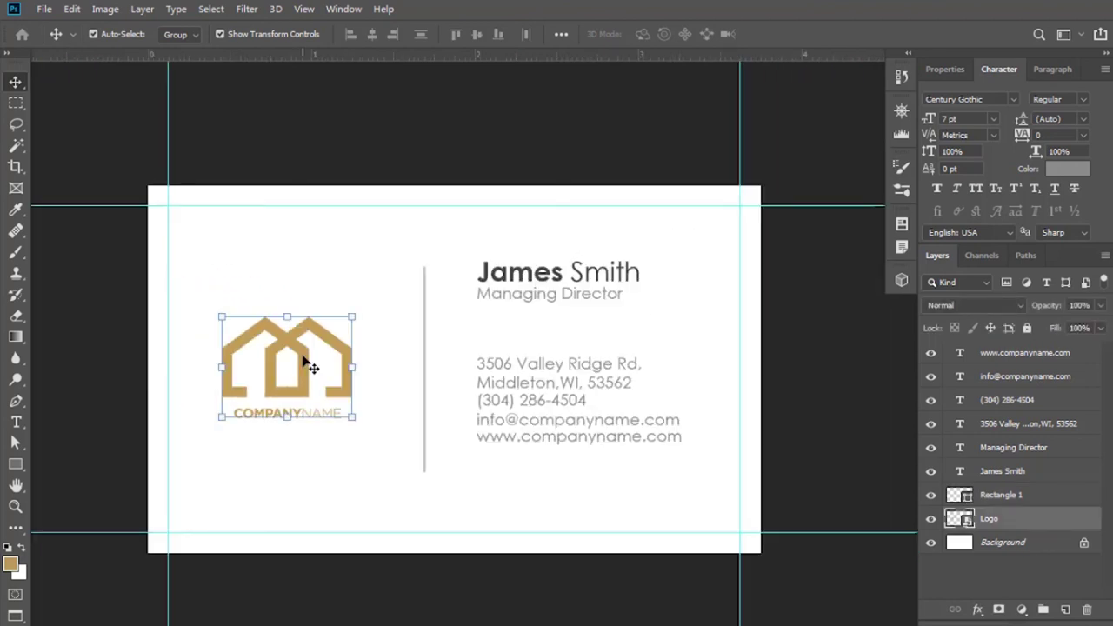
{"action": "key", "text": "ctrl+a"}
{"action": "left_click", "coordinate": [476, 36]}
{"action": "key", "text": "ctrl+d"}
Move all six text layers down slightly as one block.
{"action": "scroll", "coordinate": [346, 328], "scroll_direction": "up", "scroll_amount": 1}
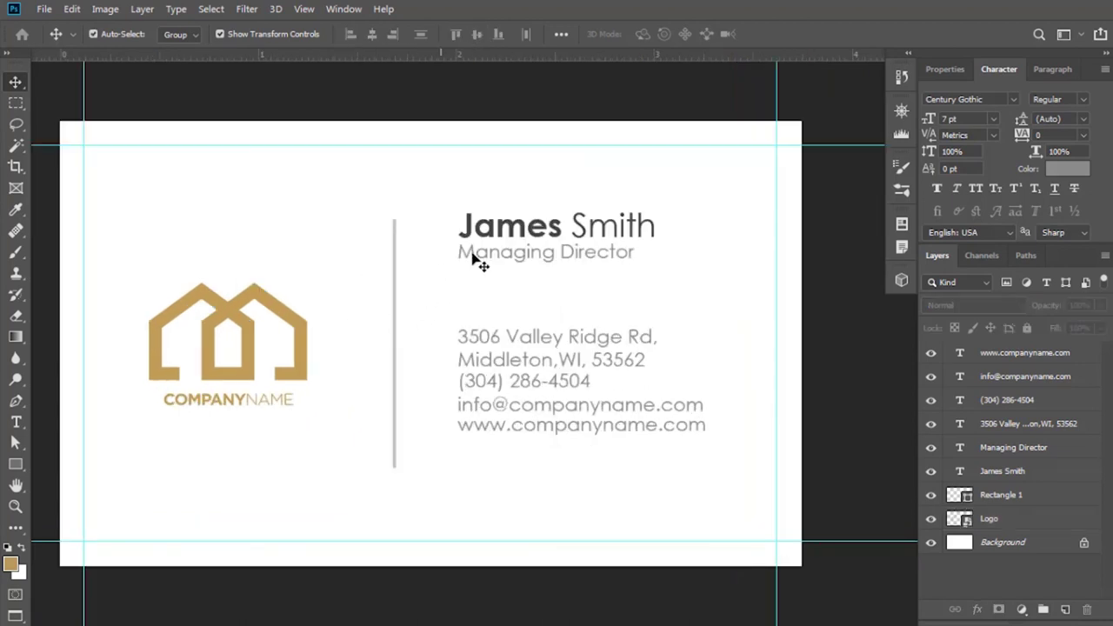
{"action": "left_click_drag", "start_coordinate": [688, 205], "coordinate": [495, 452]}
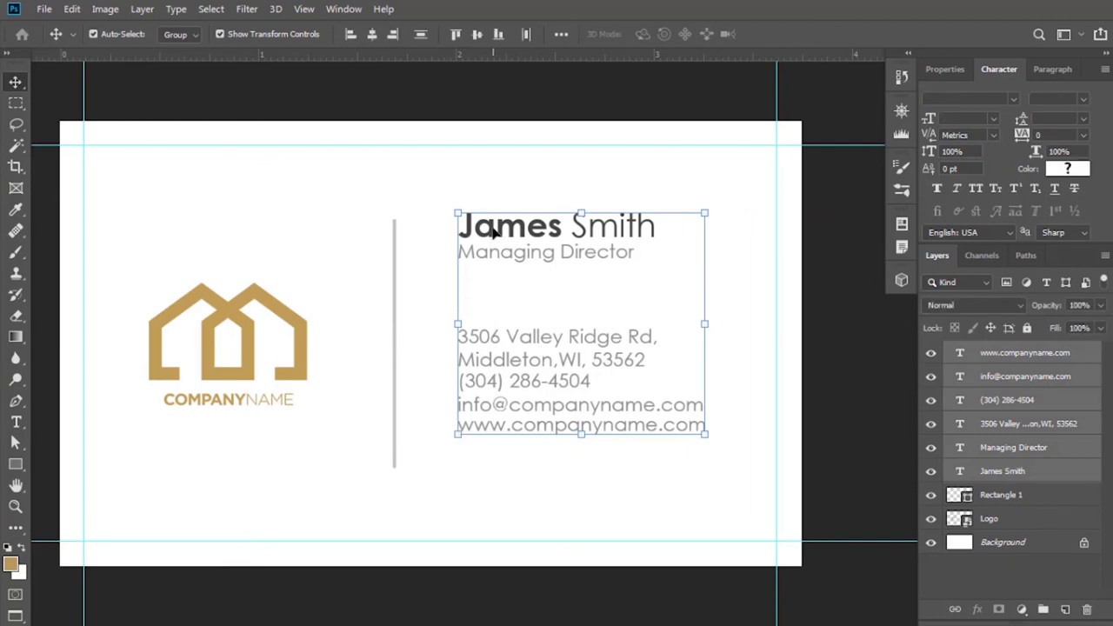
{"action": "left_click_drag", "start_coordinate": [493, 227], "coordinate": [489, 254]}
Open Save As and choose the JPEG (*.JPG;*.JPEG;*.JPE) file type.
{"action": "left_click", "coordinate": [493, 174]}
{"action": "scroll", "coordinate": [492, 174], "scroll_direction": "down", "scroll_amount": 1}
{"action": "left_click", "coordinate": [38, 9]}
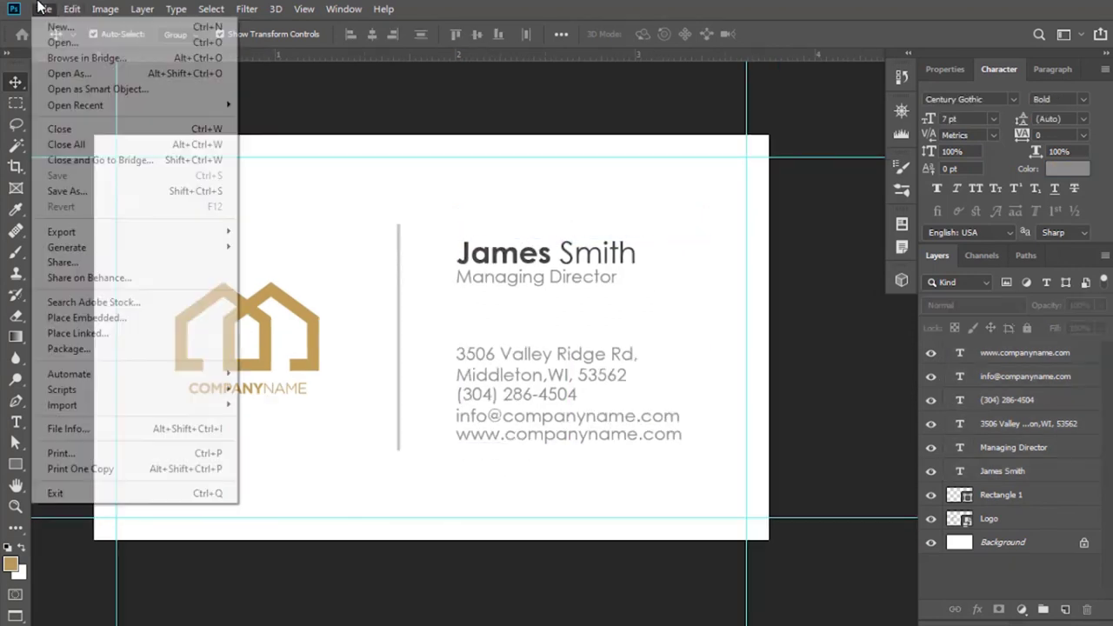
{"action": "left_click", "coordinate": [80, 190]}
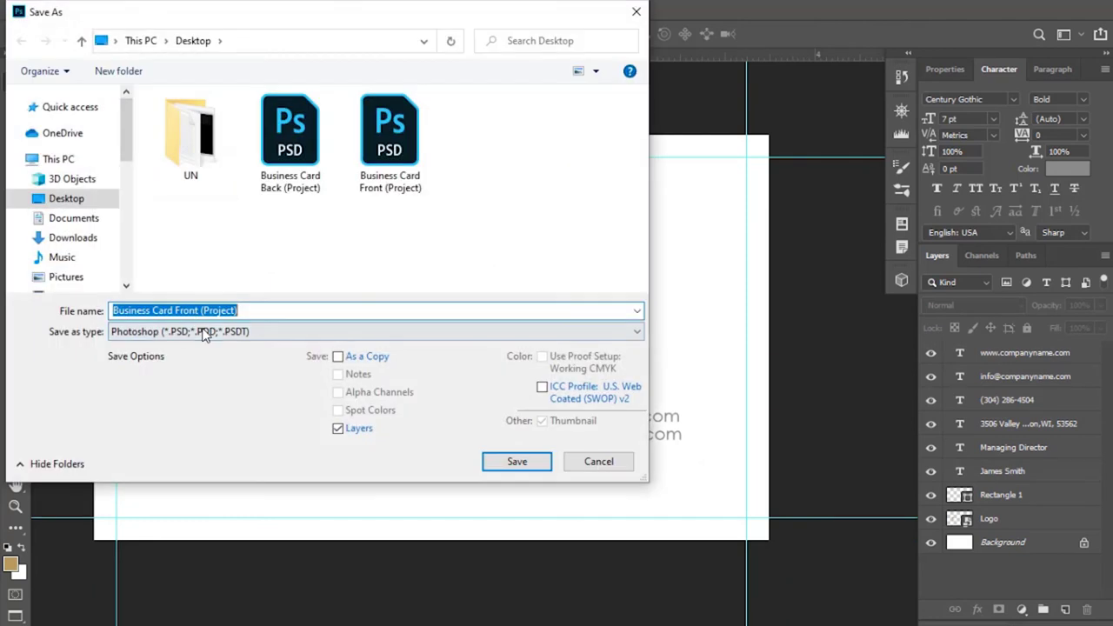
{"action": "left_click", "coordinate": [205, 336]}
{"action": "left_click", "coordinate": [180, 412]}
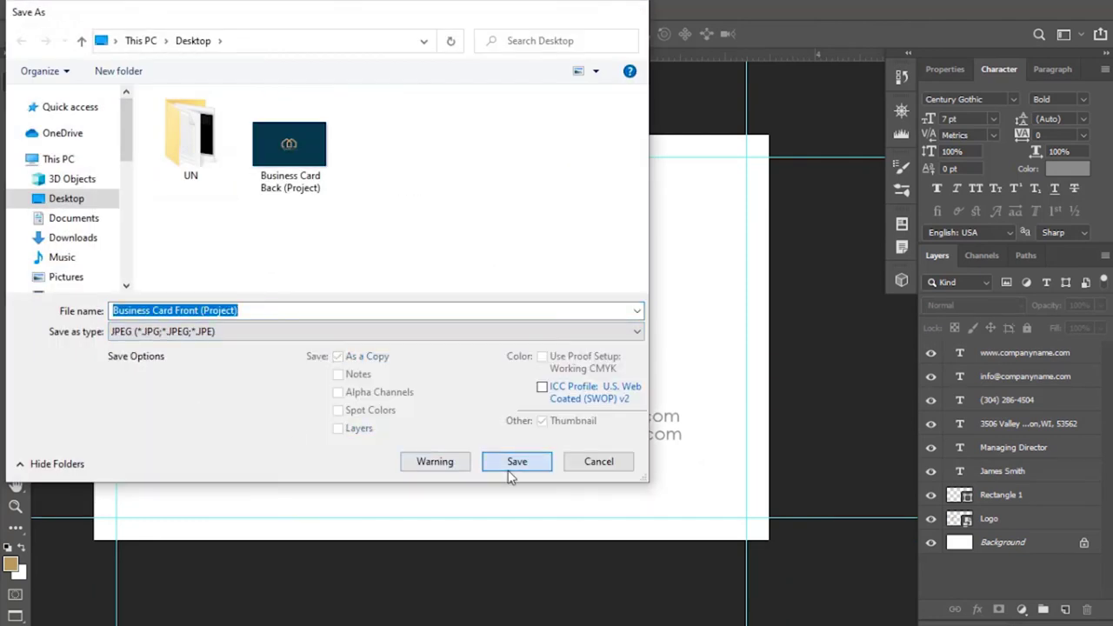